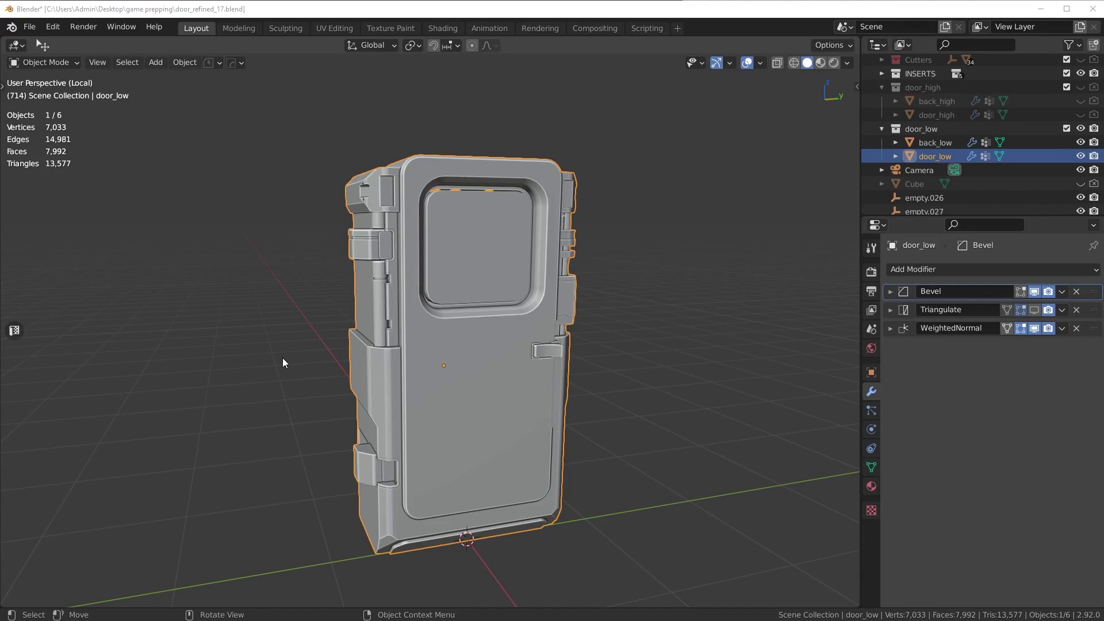
Show the wireframe overlay on the door_low object.
middle_drag(523, 385, 697, 362)
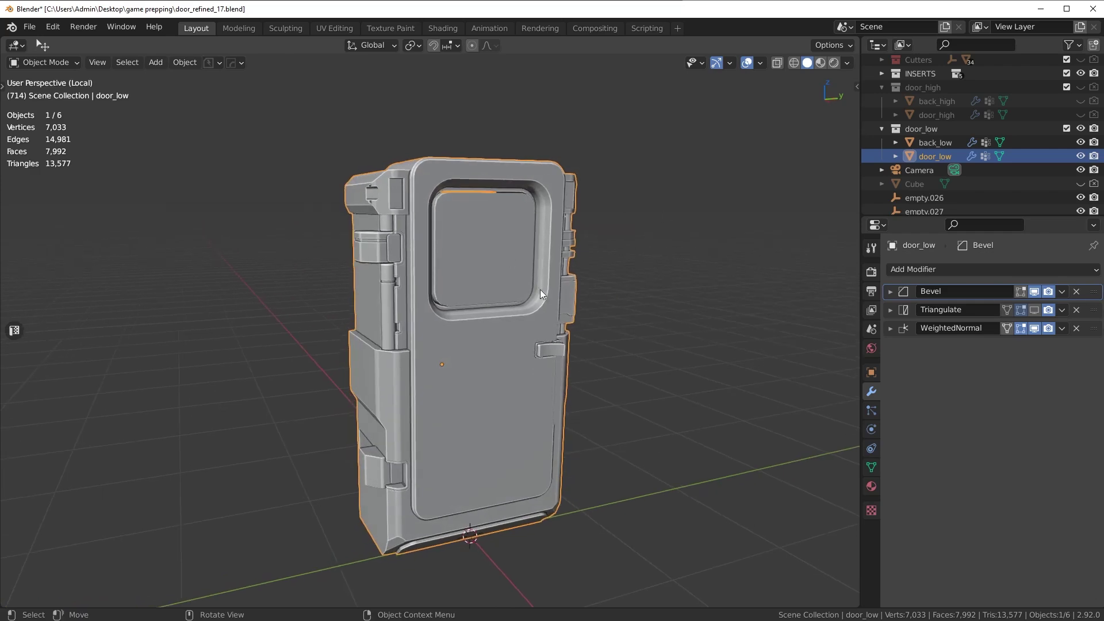
key(q)
click(522, 264)
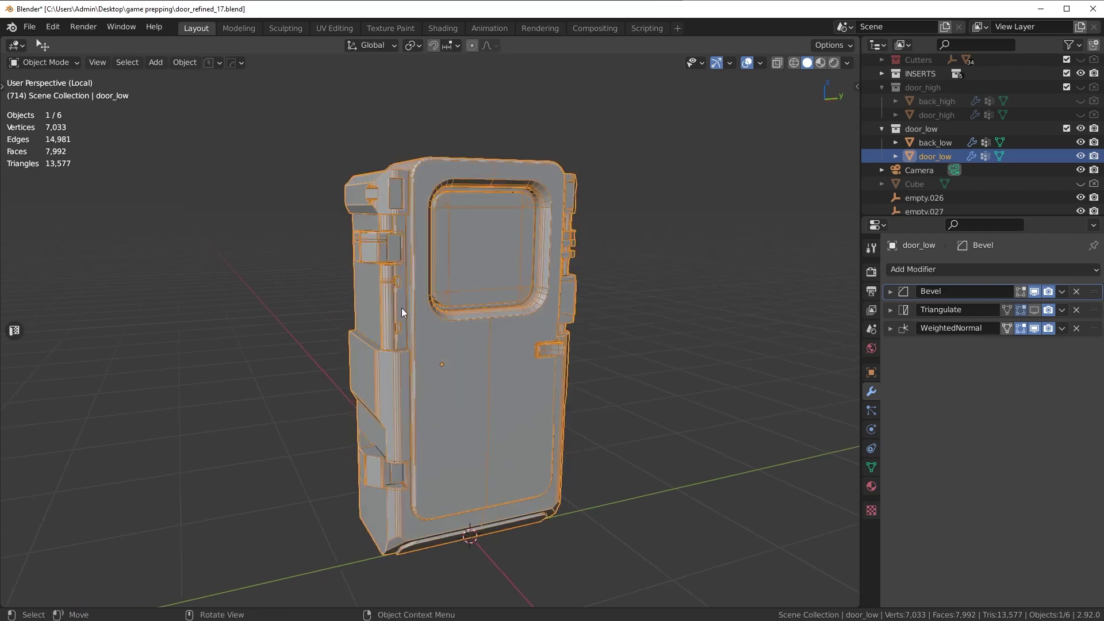
middle_drag(401, 308, 440, 315)
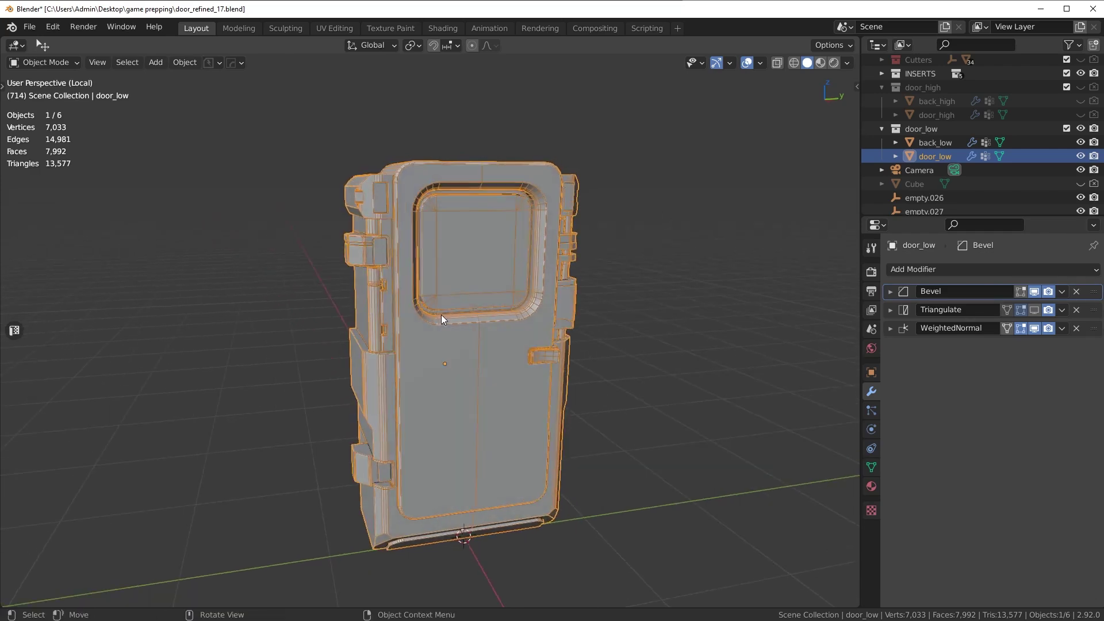
Enable the viewport display of the Triangulate and WeightedNormal modifiers on door_low, keeping Bevel displayed.
click(1035, 292)
click(1035, 292)
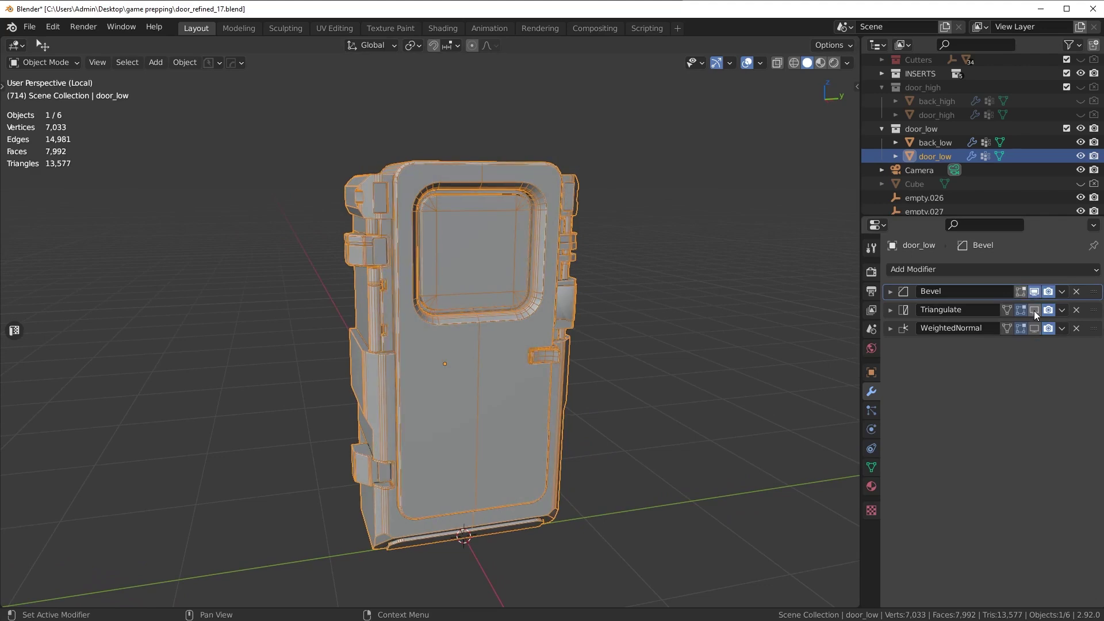
click(1034, 310)
click(1033, 328)
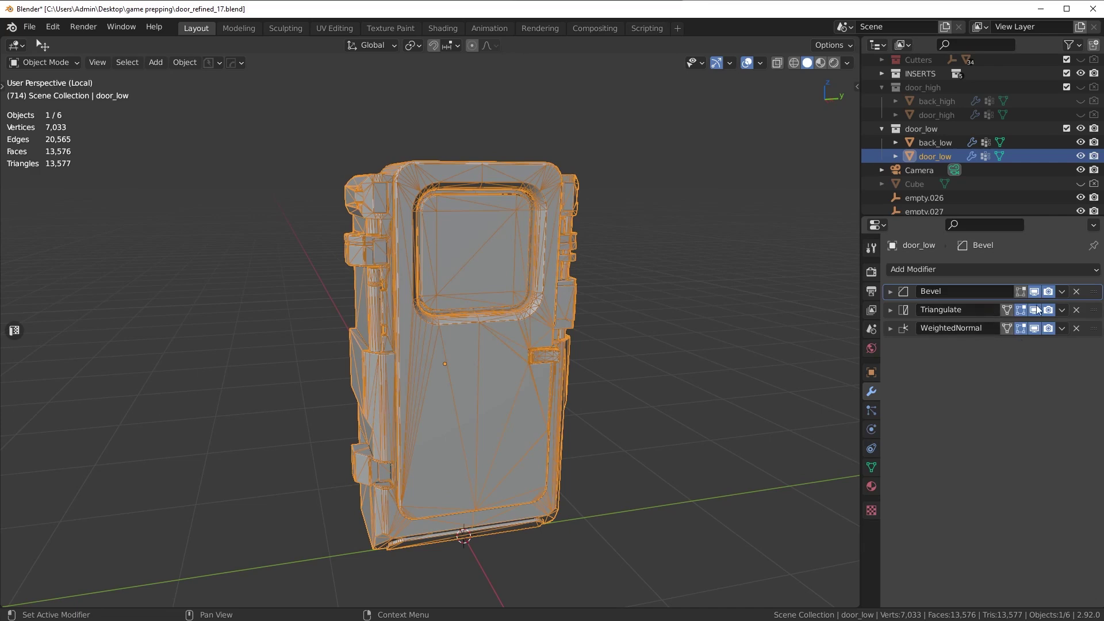
middle_drag(560, 323, 577, 325)
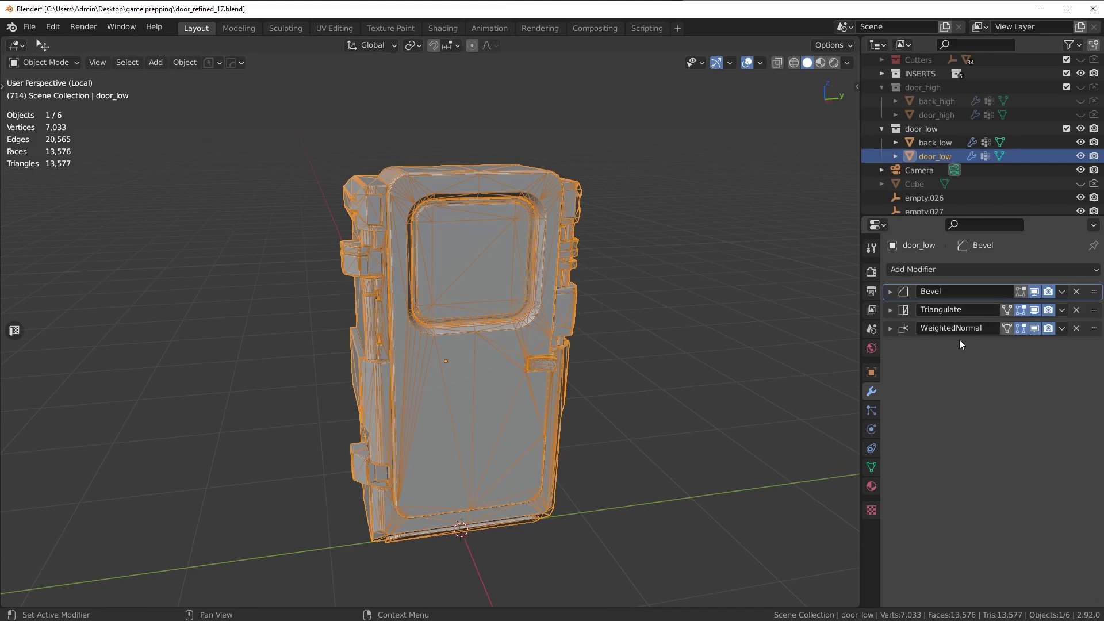
middle_drag(632, 361, 650, 356)
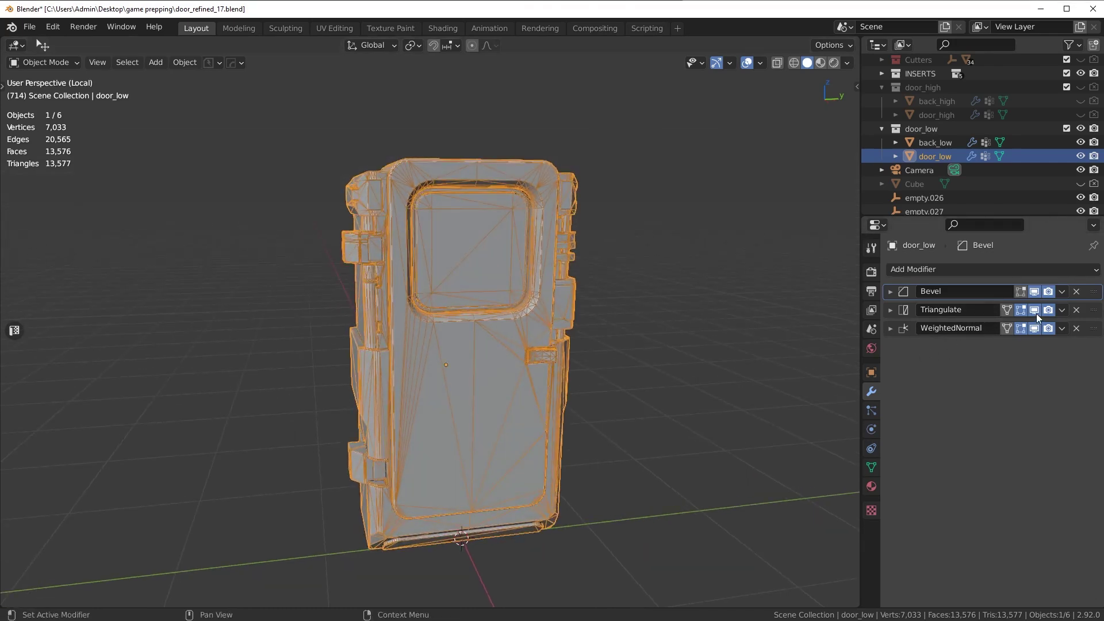
Try the Clip n-gon method in the Triangulate modifier and restore Beauty.
click(890, 309)
click(990, 347)
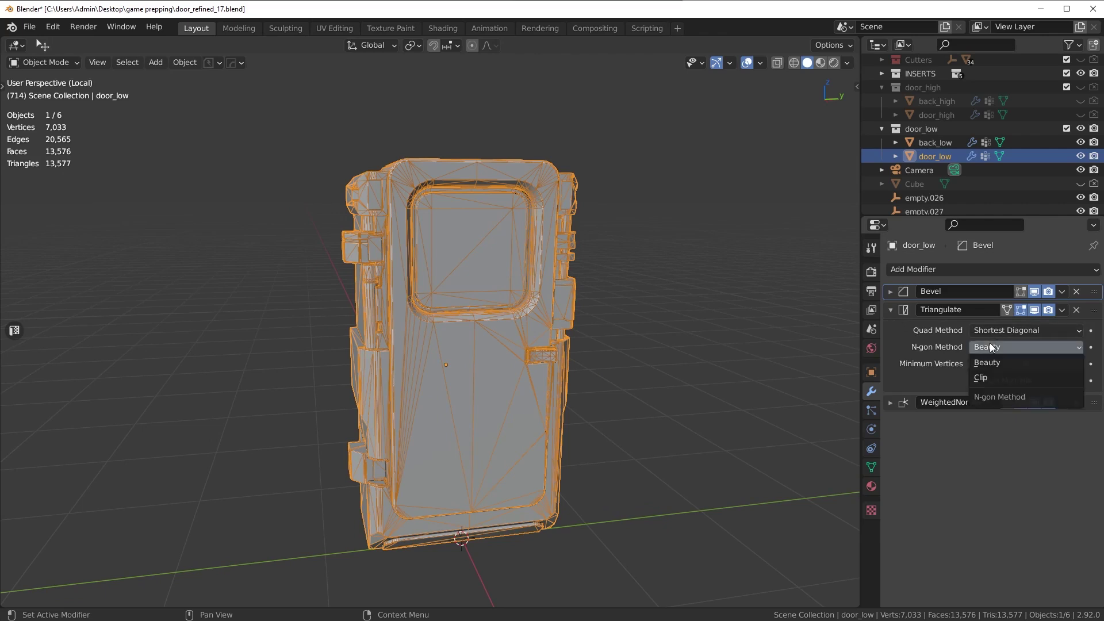
click(988, 377)
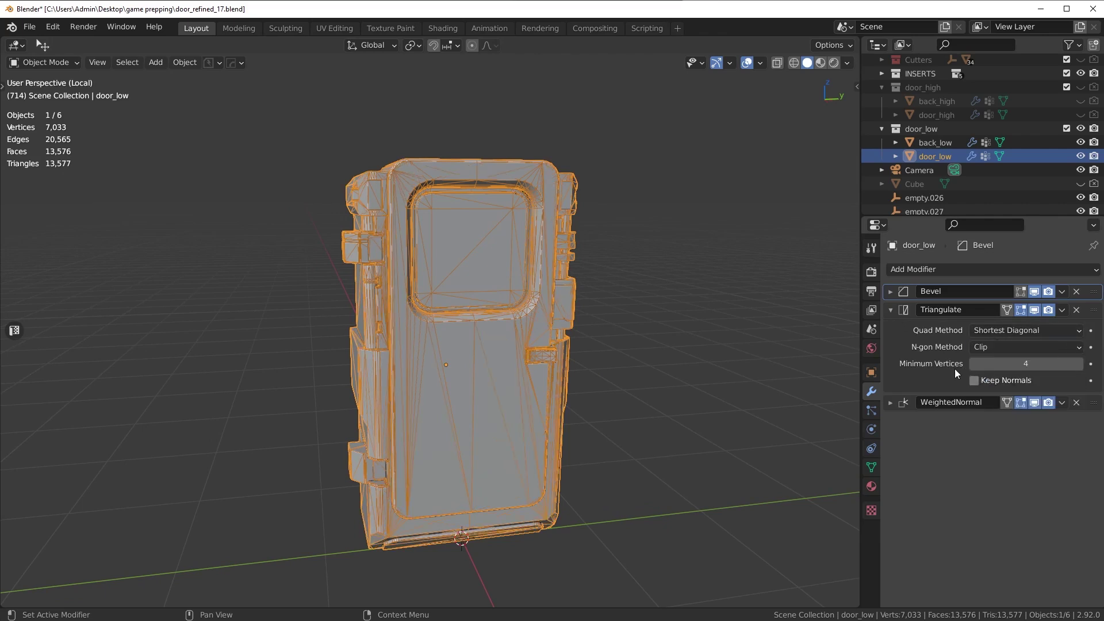
click(993, 347)
click(989, 361)
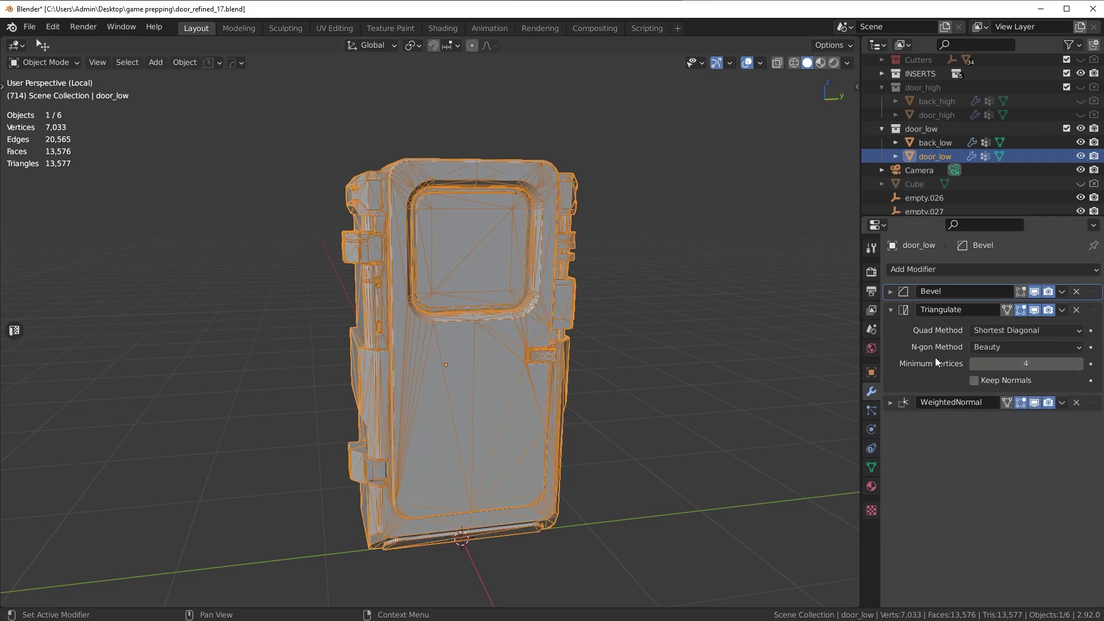
click(890, 310)
Remove the Triangulate modifier from door_low and hide its wireframe overlay.
middle_drag(827, 319, 724, 357)
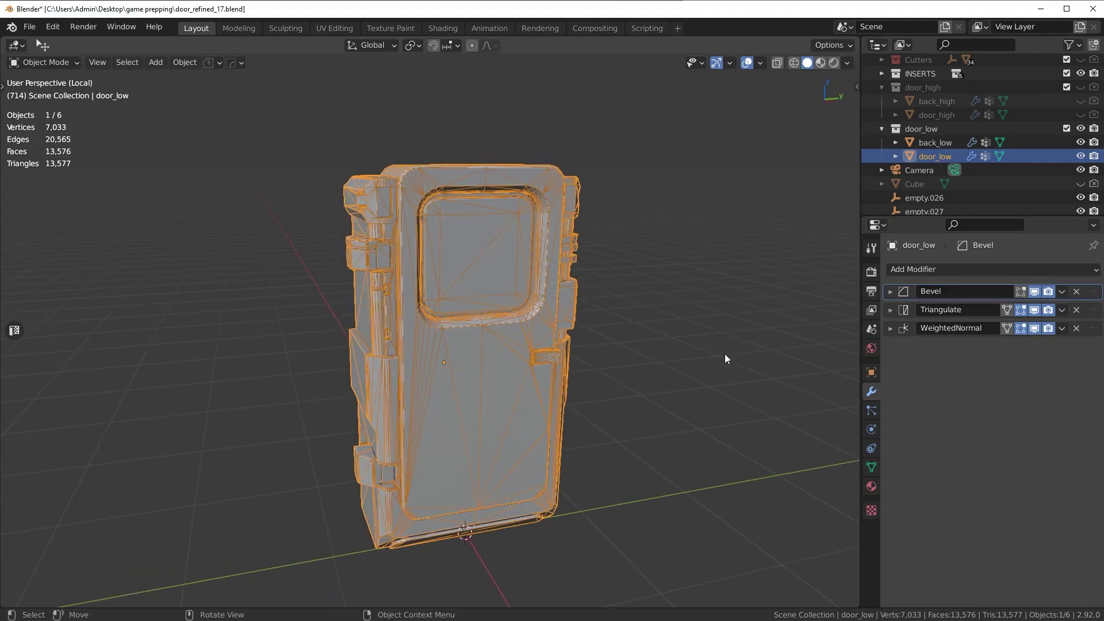
click(1076, 310)
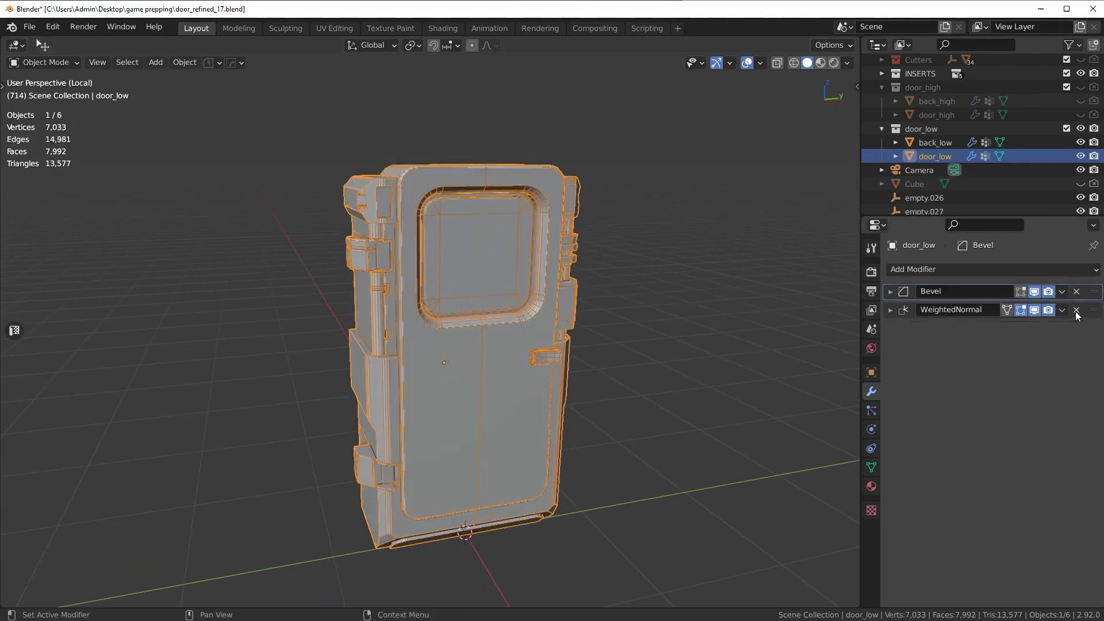
key(shift+z)
click(551, 324)
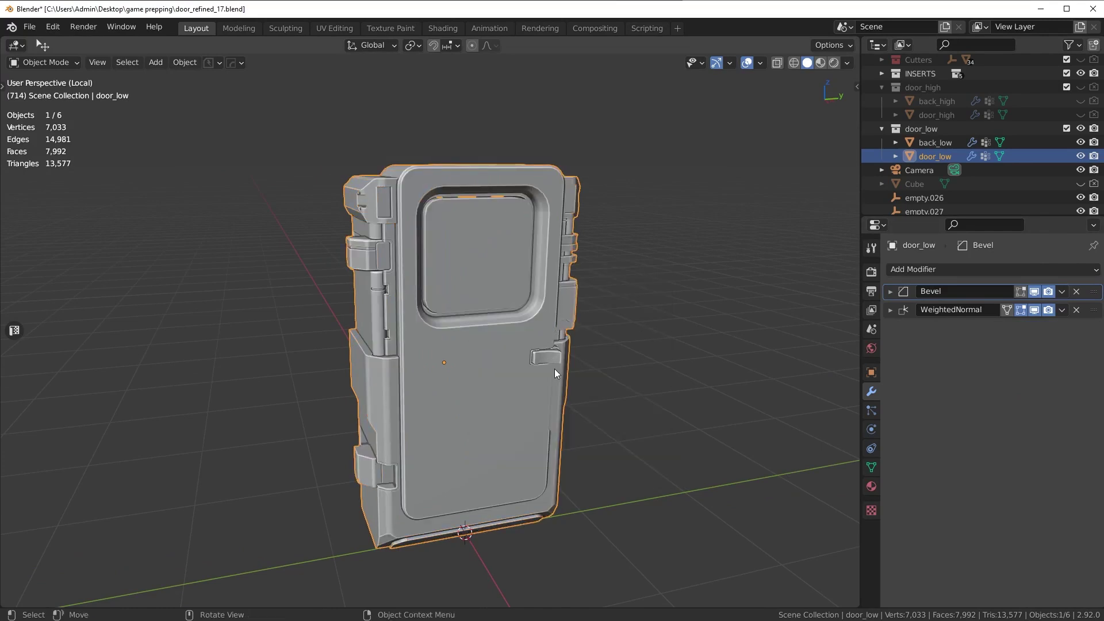
Export only the selected door_low object as an FBX file named "no triangulation" to the Desktop.
click(28, 27)
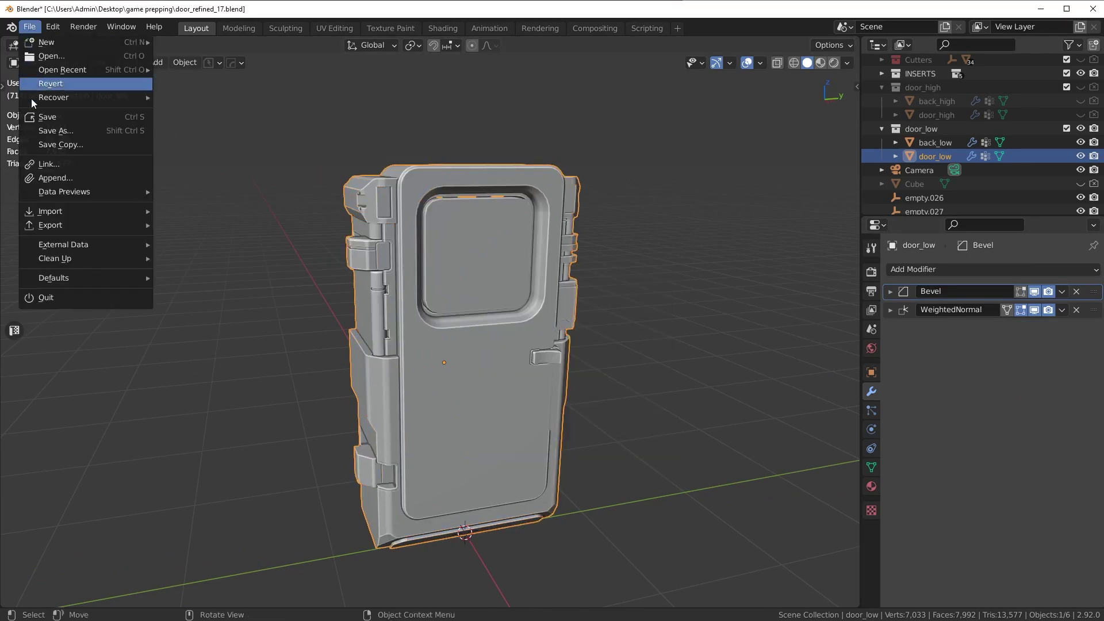
mouse_move(46, 226)
click(195, 307)
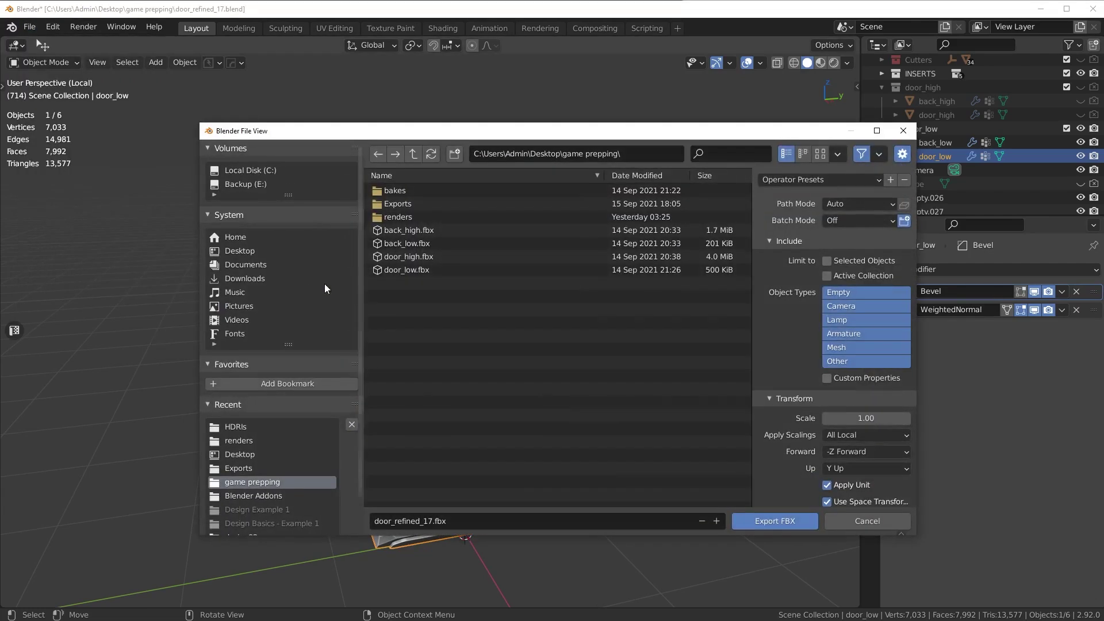
click(244, 251)
click(456, 520)
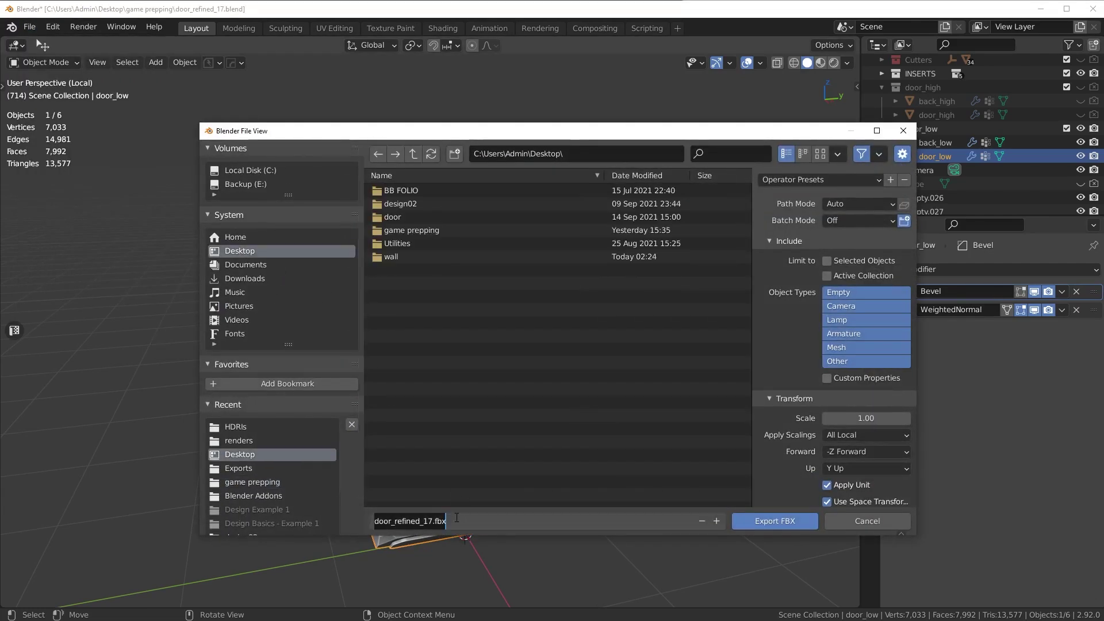
text(no triangu)
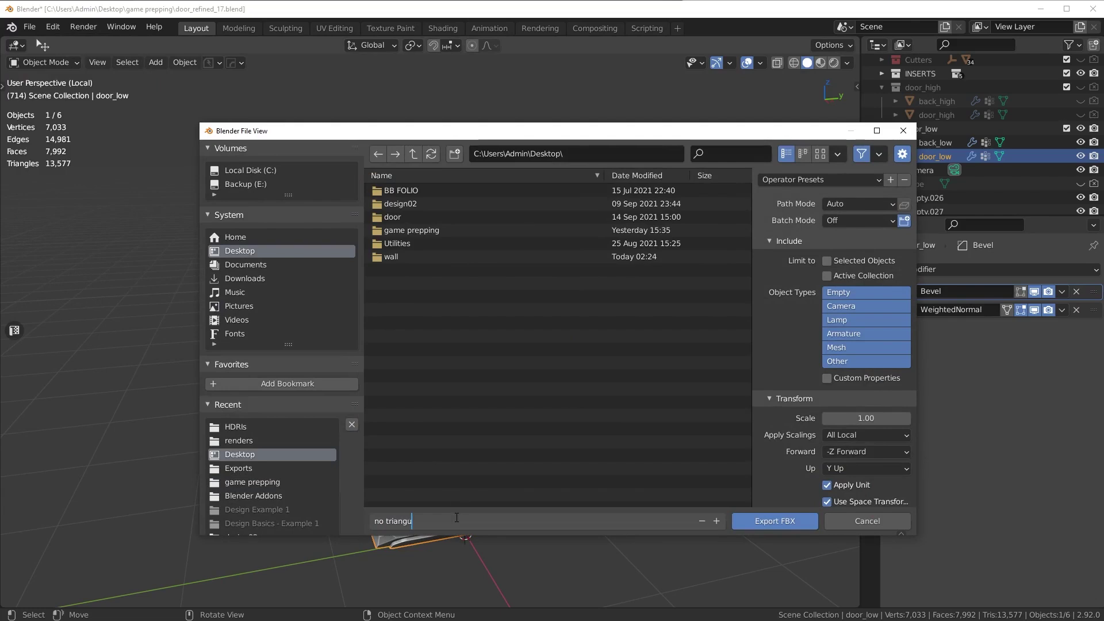
text(lation)
key(Return)
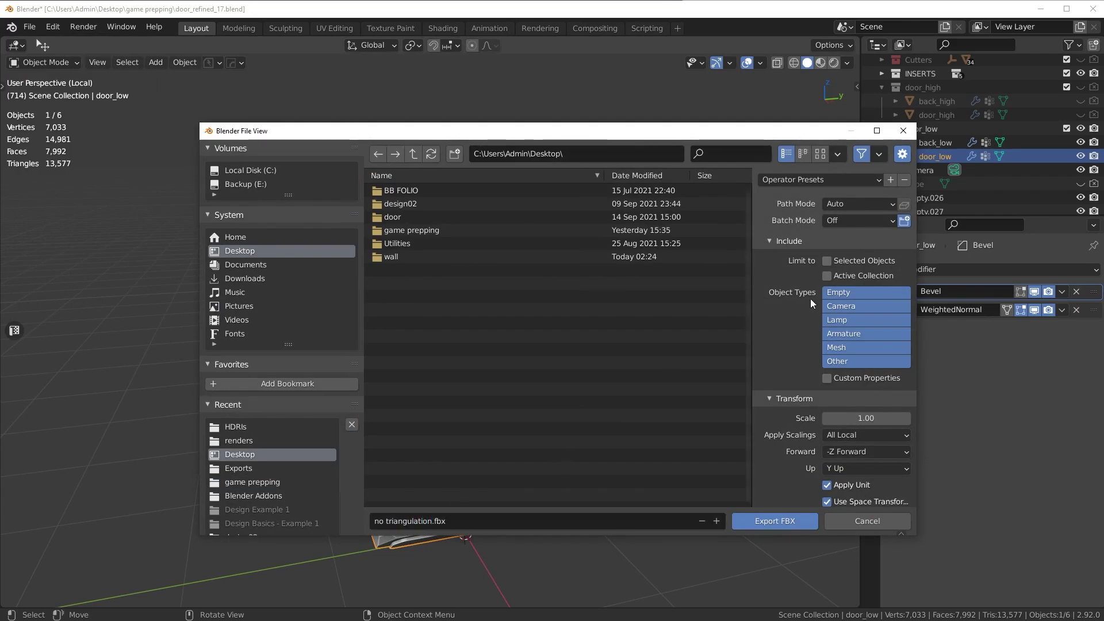
click(850, 260)
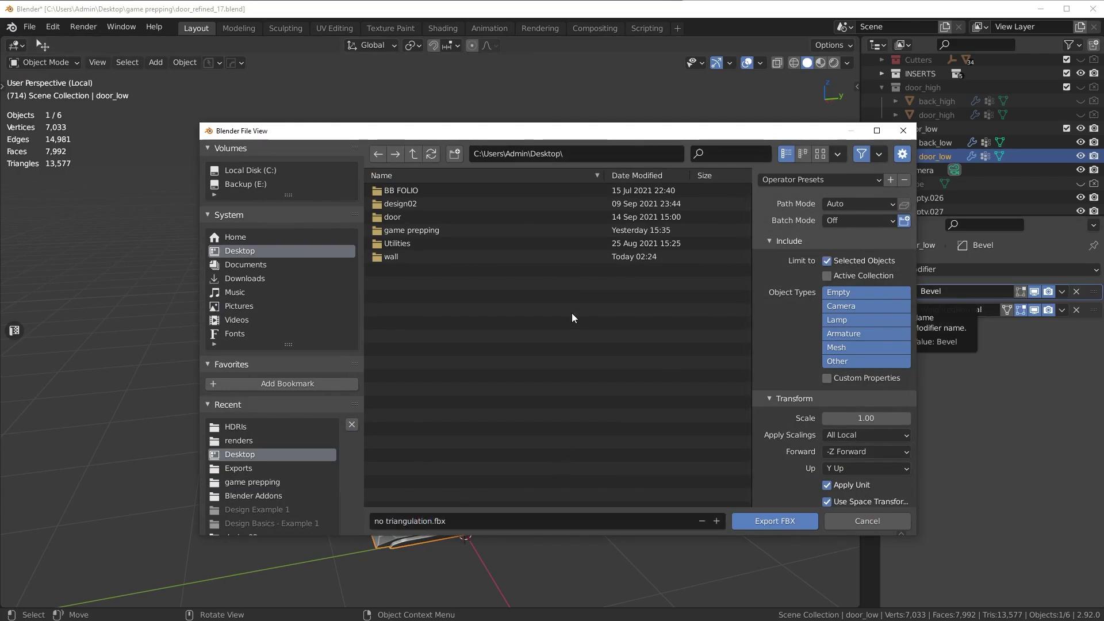
click(768, 522)
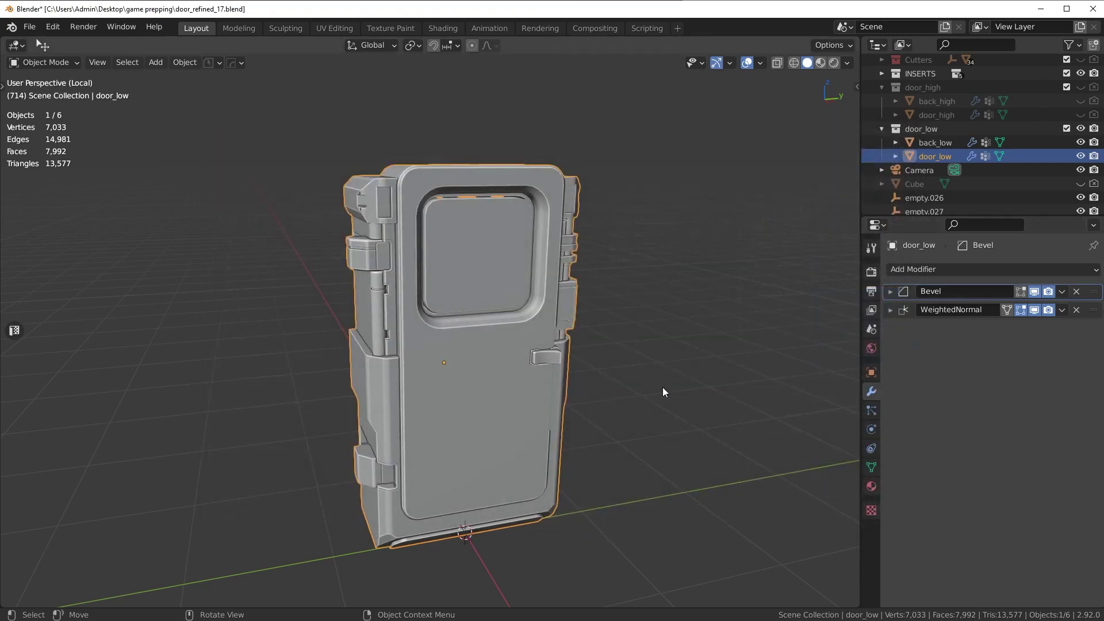
Undo the removal of door_low's Triangulate modifier, checking the mesh with the wireframe overlay temporarily shown.
key(z)
click(608, 352)
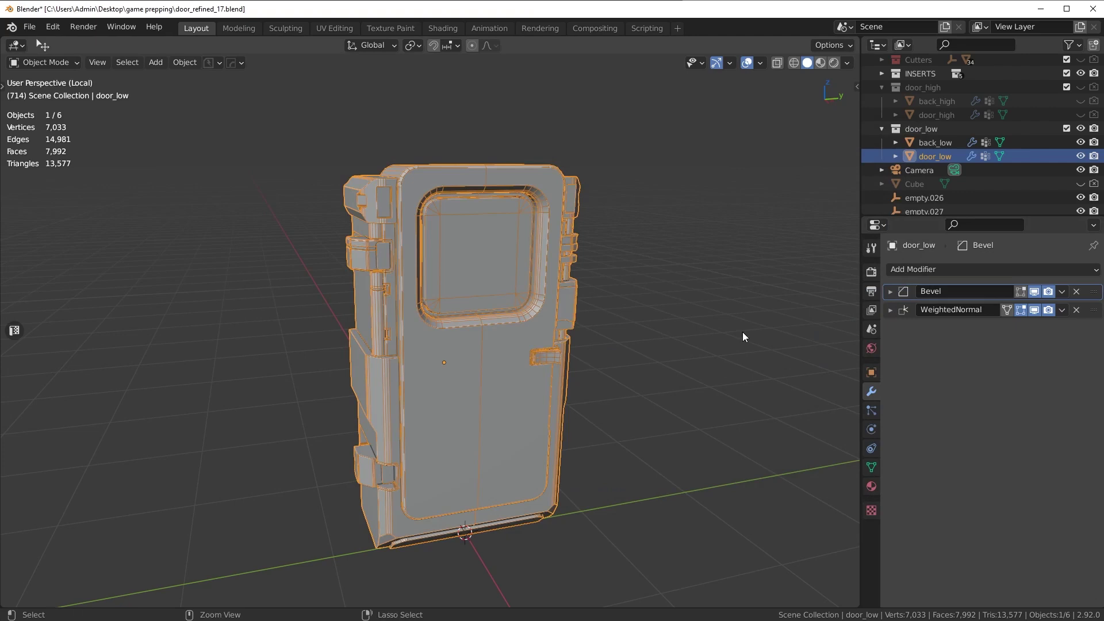
key(ctrl+z)
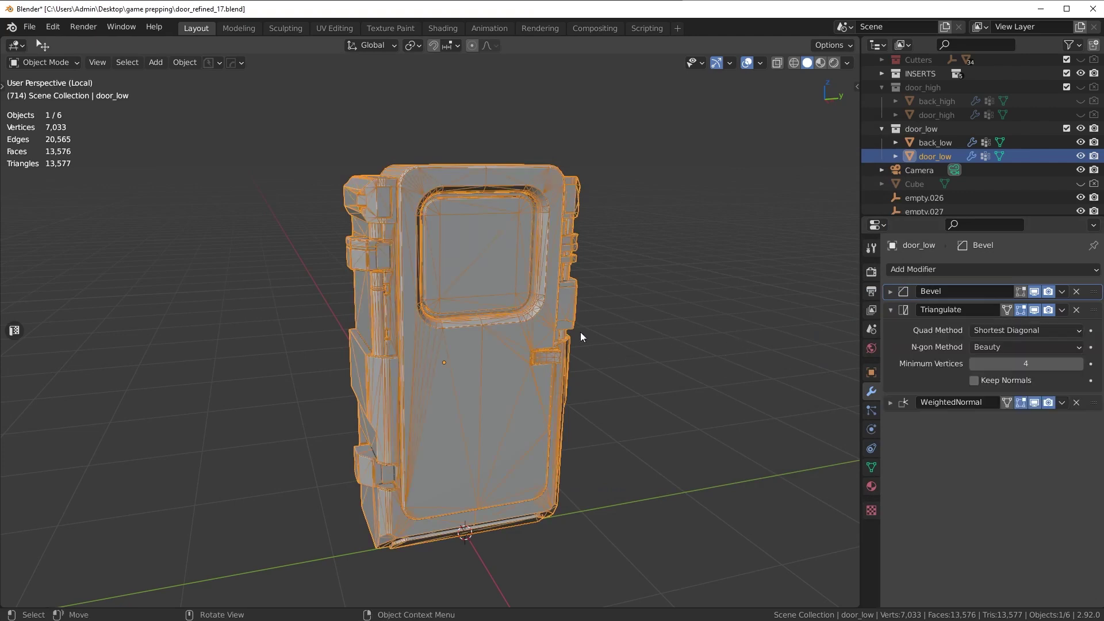
key(z)
click(609, 400)
Export the selected door_low object with its Triangulate modifier as an FBX file named "triangulation" to the Desktop.
click(29, 27)
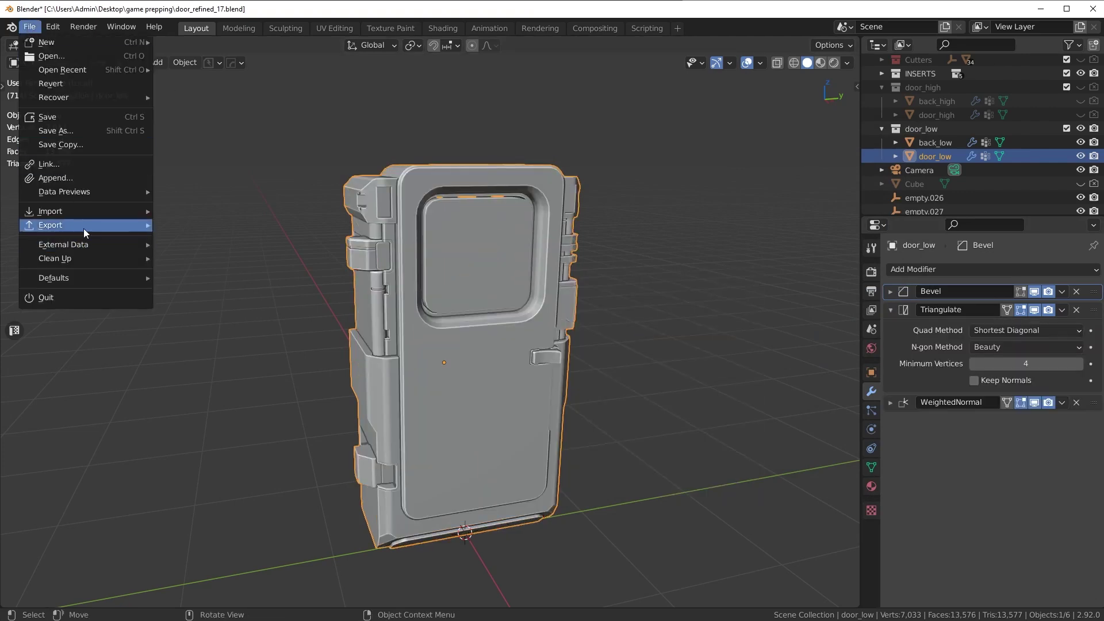
mouse_move(84, 228)
click(219, 301)
click(505, 523)
text(trian)
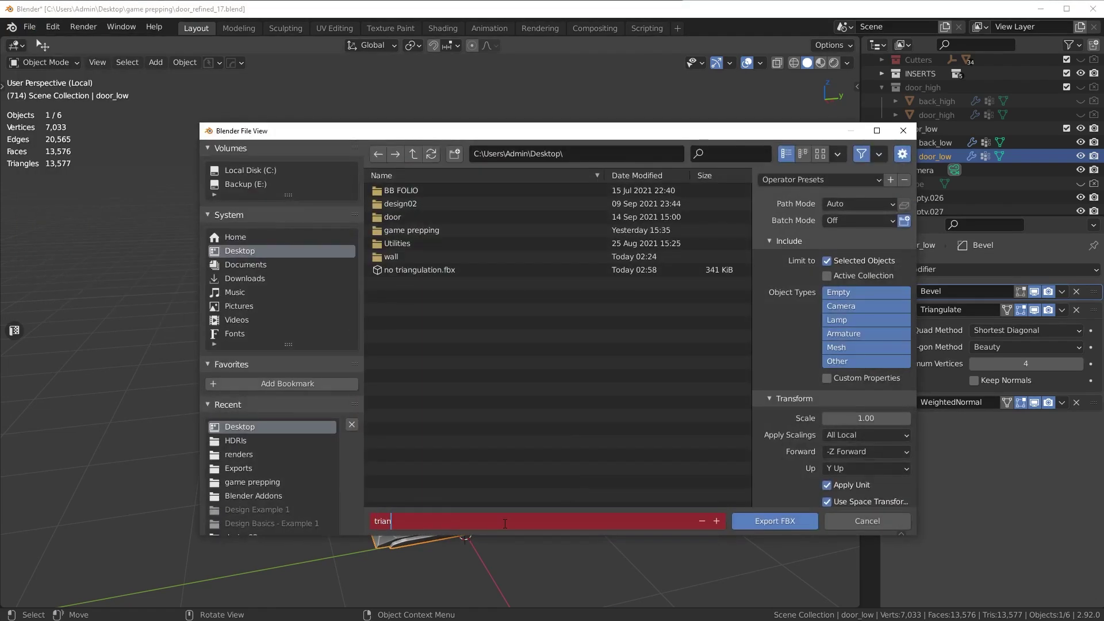
text(gulation)
click(559, 426)
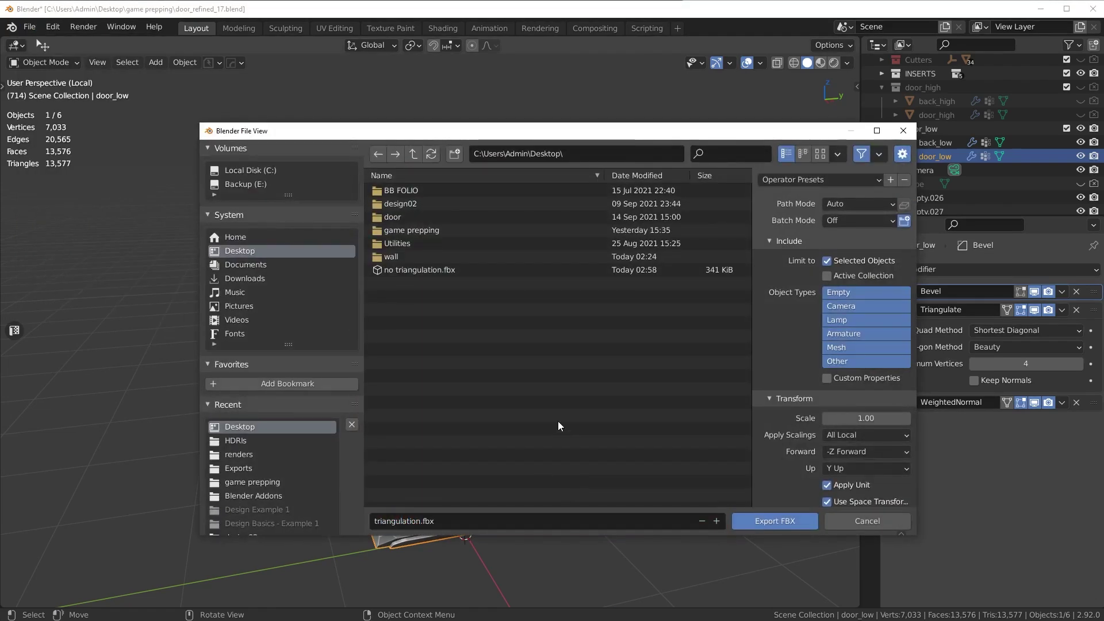
click(788, 520)
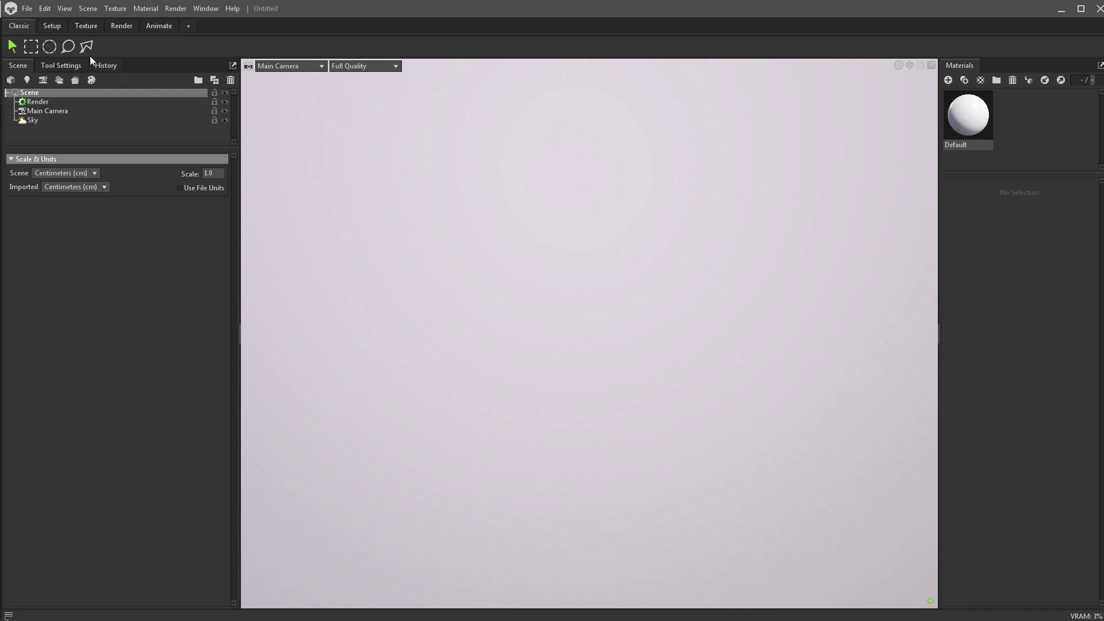
In Marmoset Toolbag, create a bake project and load triangulation.fbx from the Desktop with its Quick Loader.
click(75, 81)
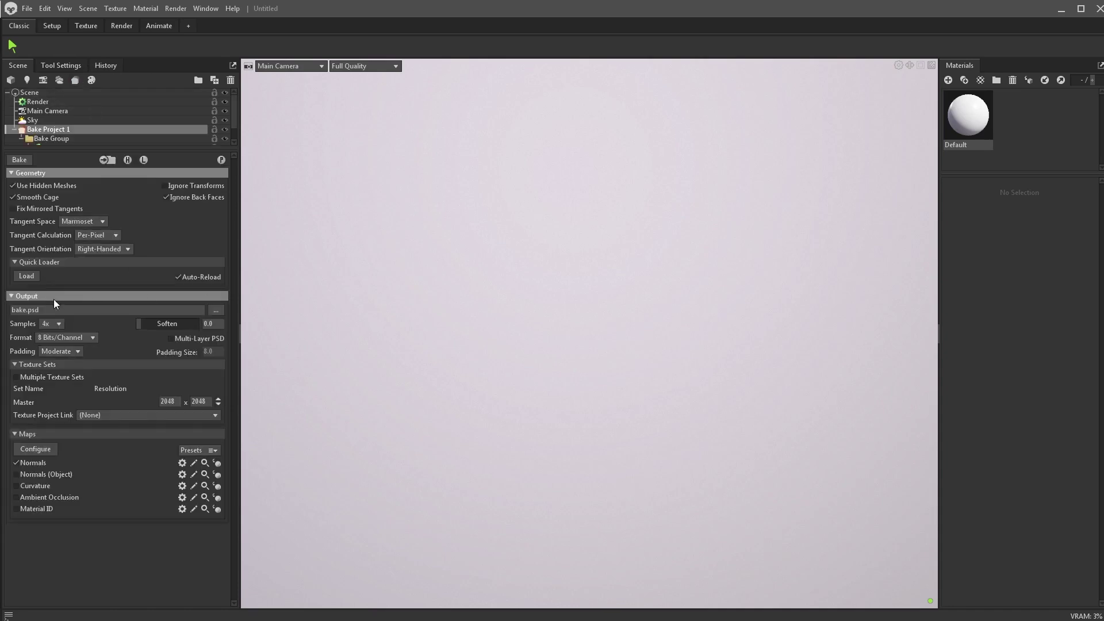
click(29, 278)
click(49, 247)
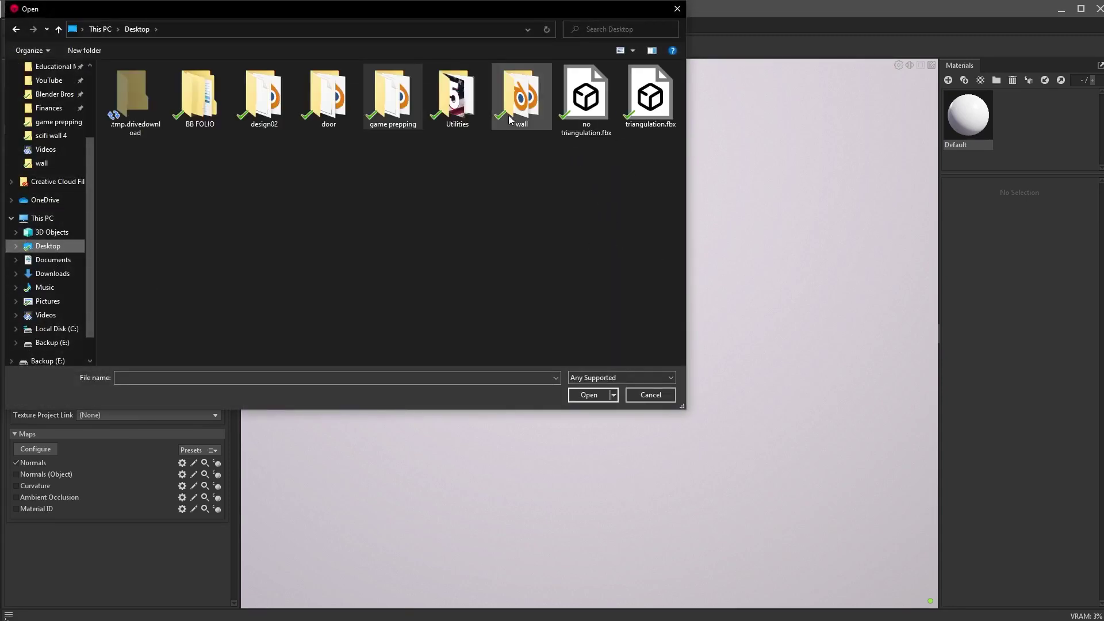
double_click(656, 101)
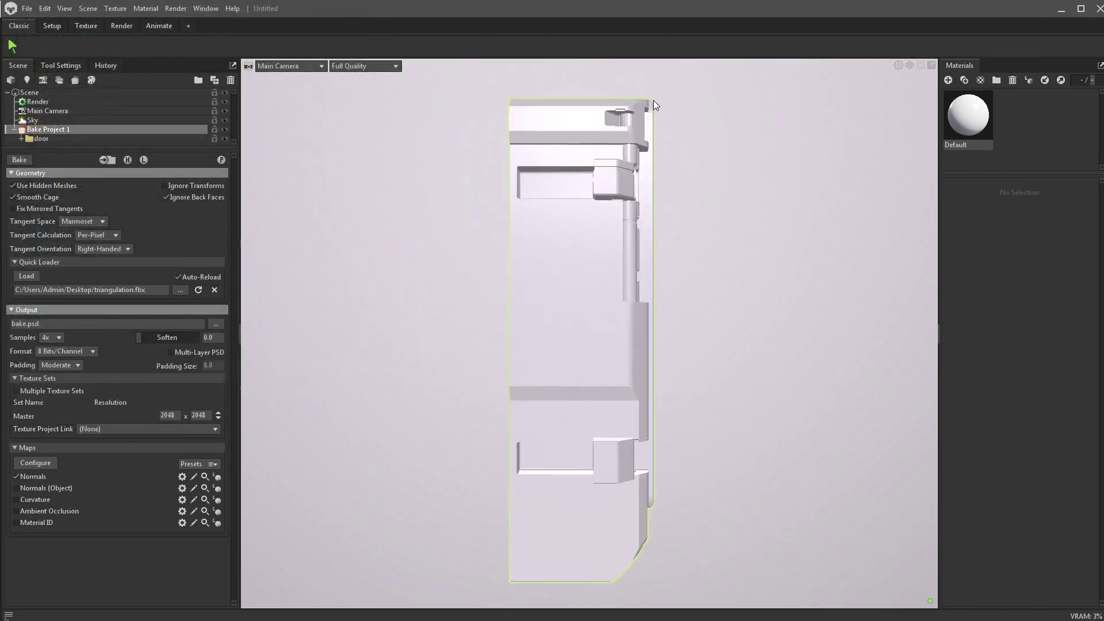
drag(785, 278, 668, 368)
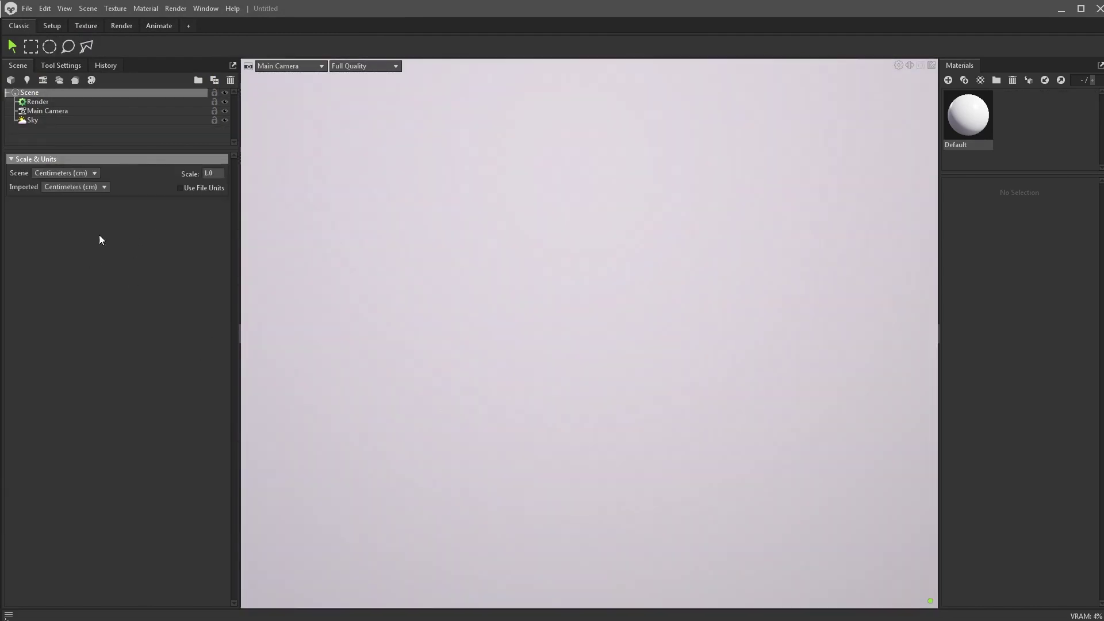
Create a new bake project in the empty scene and load no triangulation.fbx with its Quick Loader.
click(77, 79)
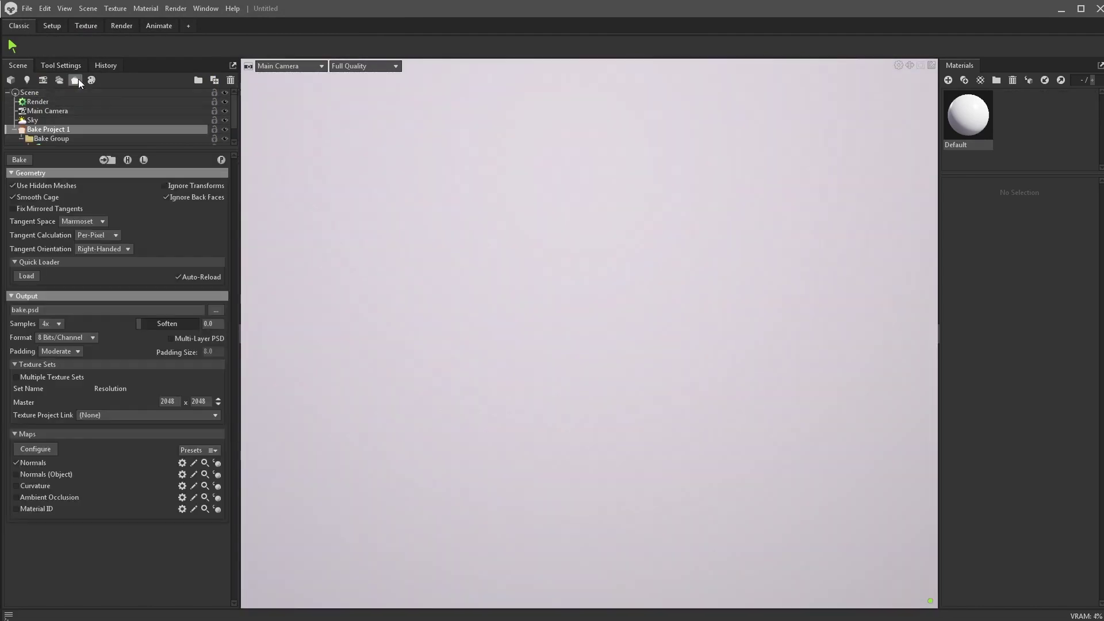
click(26, 276)
double_click(589, 121)
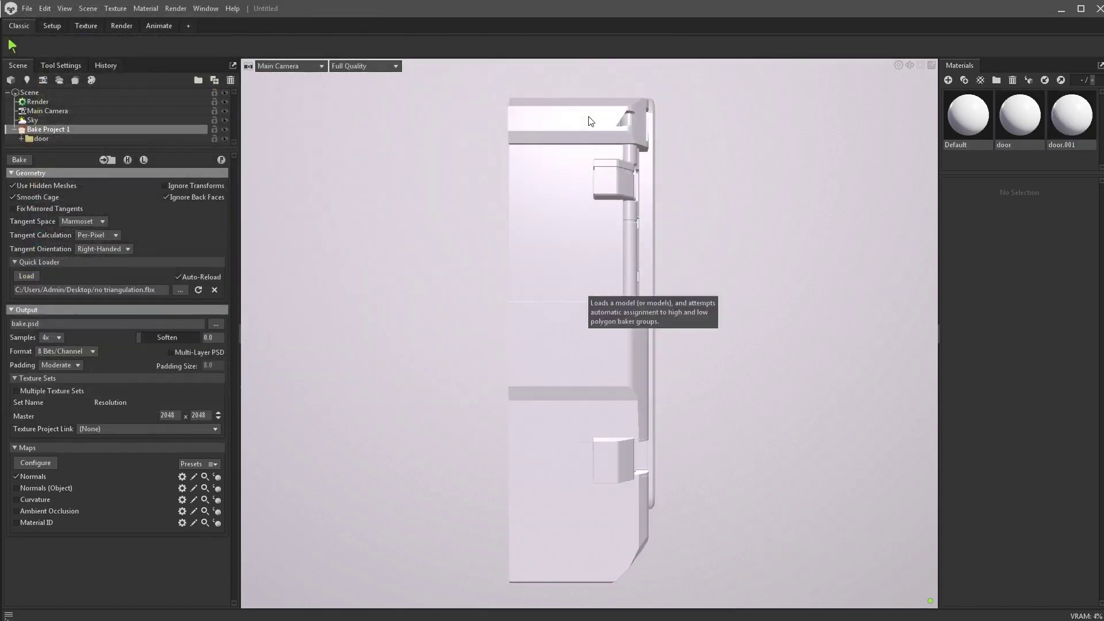
Examine the window area, handle and sides of the imported non-triangulated door for geometry errors, and return to Blender.
drag(723, 212, 546, 317)
scroll(547, 286, up, 5)
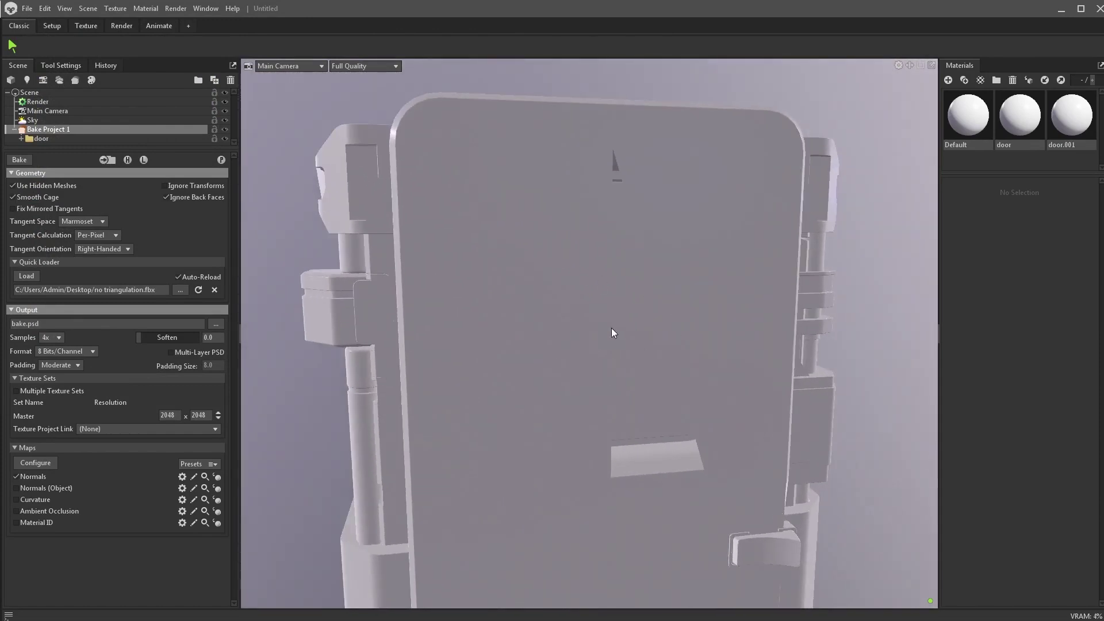
drag(612, 332, 565, 422)
scroll(598, 301, up, 5)
scroll(597, 296, down, 5)
drag(704, 450, 625, 388)
scroll(577, 358, up, 2)
scroll(577, 357, down, 2)
drag(510, 397, 626, 361)
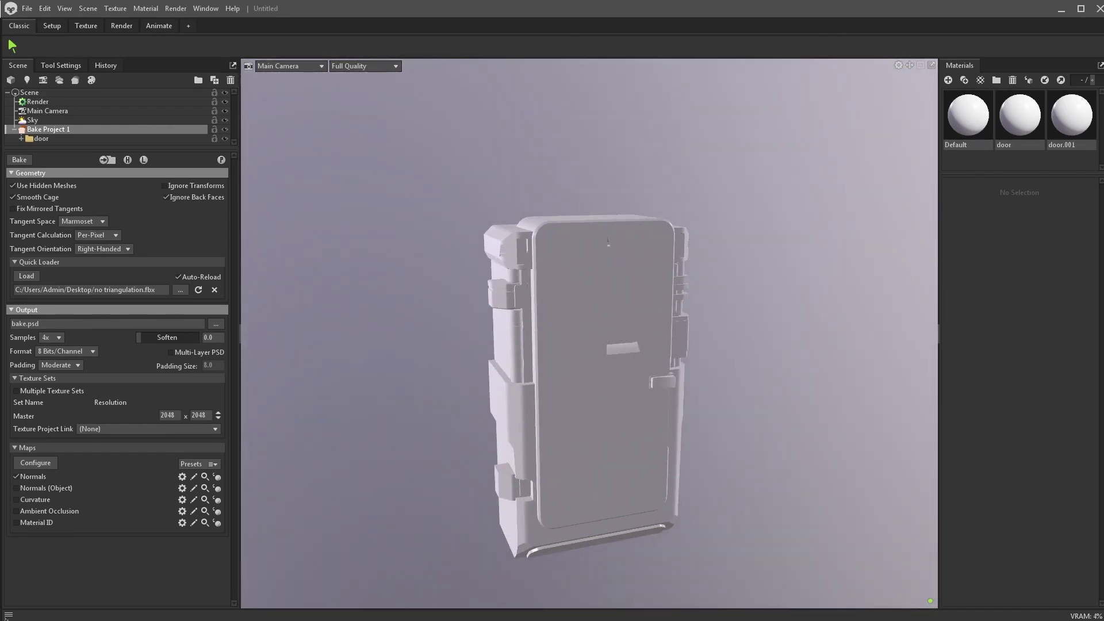
key(alt+Tab)
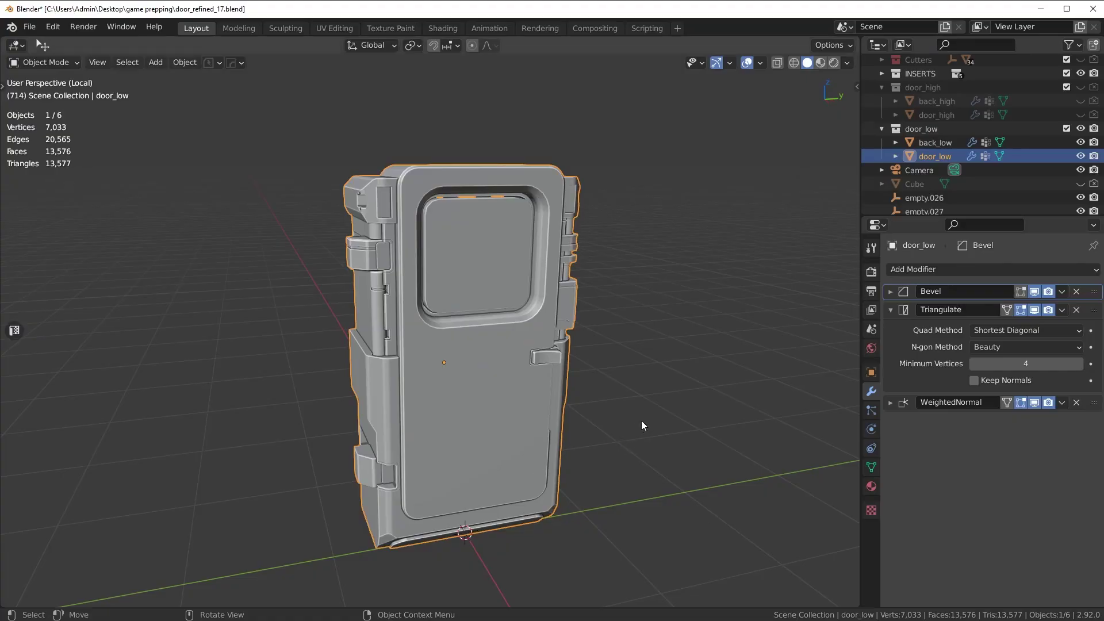
Overlay the wireframe on the low-poly door and examine the triangulation around the window and handle.
key(z)
click(664, 408)
middle_drag(666, 393, 543, 423)
scroll(533, 426, up, 4)
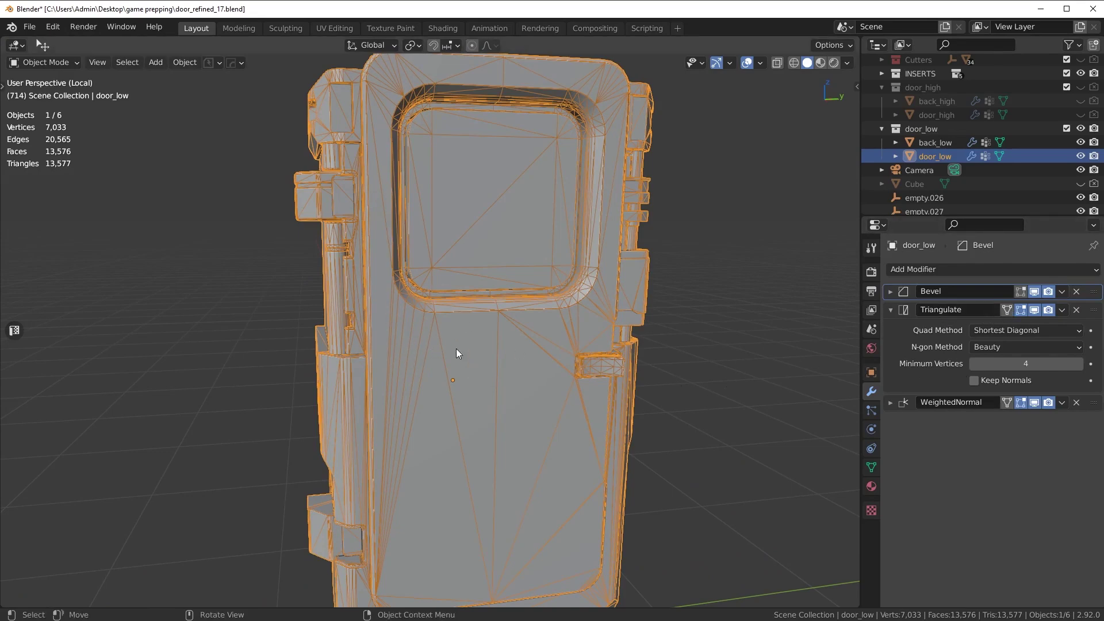
middle_drag(456, 348, 505, 364)
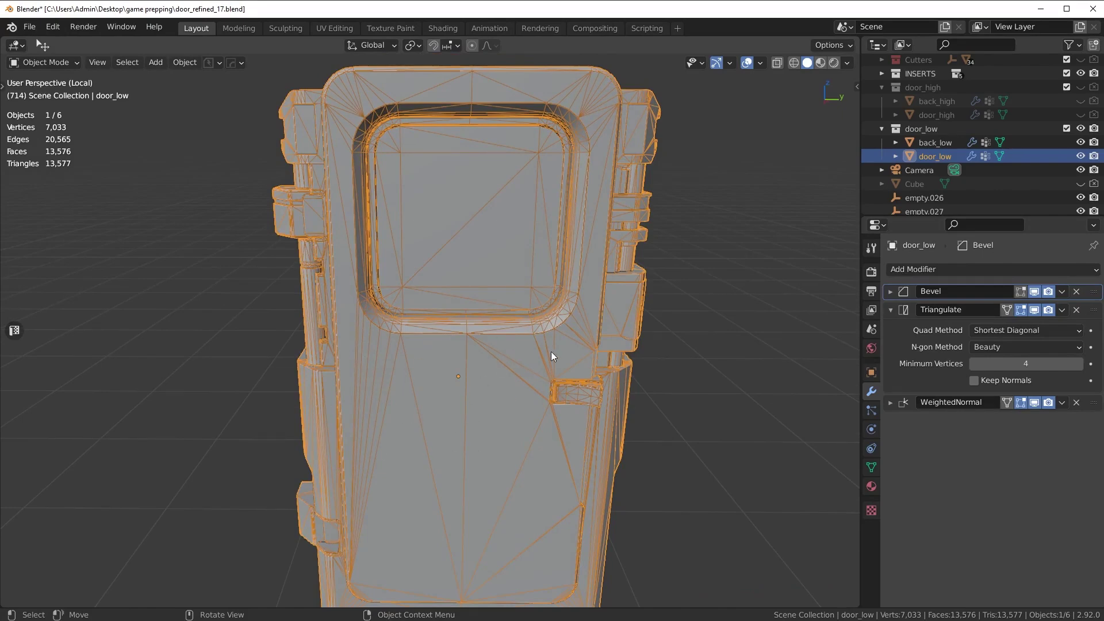
middle_drag(509, 413, 460, 399)
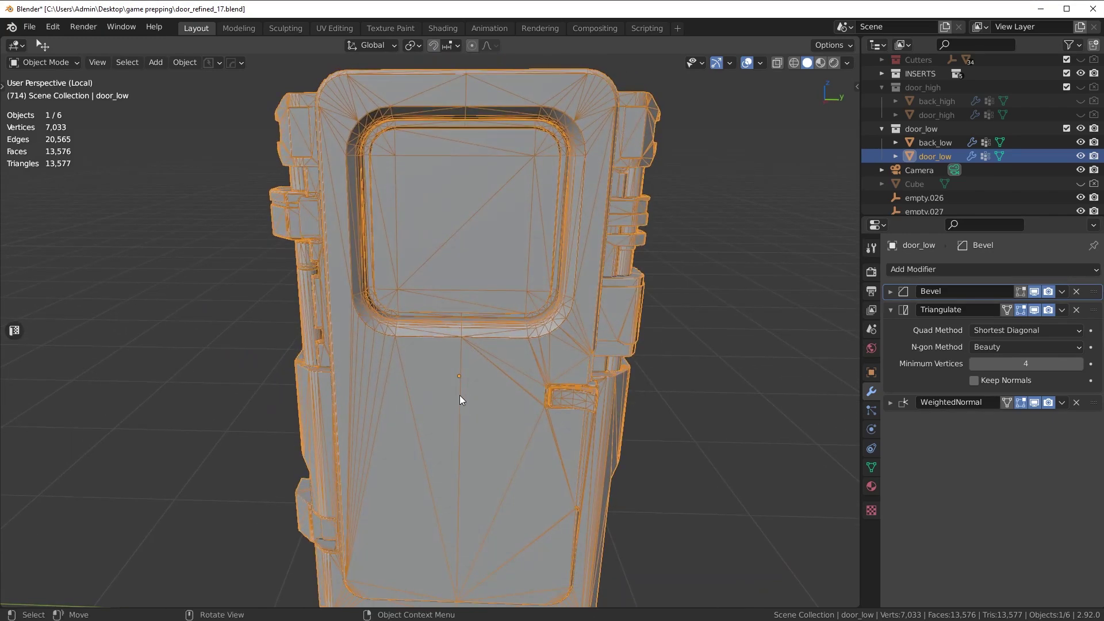
Remove the door's Triangulate modifier to view its topology without triangulation, and undo the removal.
click(1076, 310)
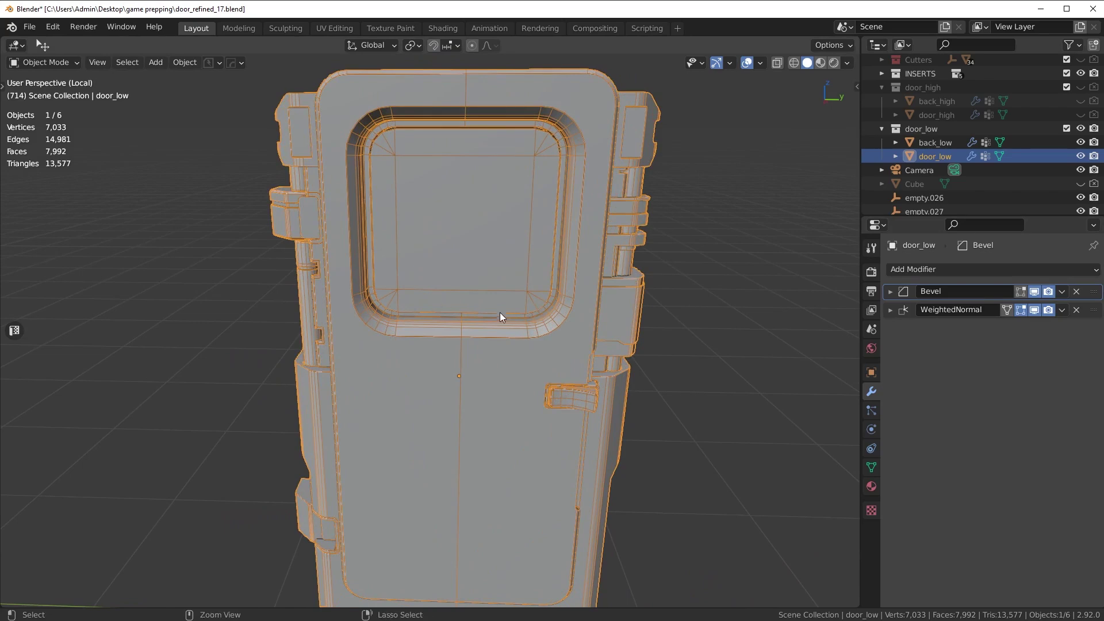
key(ctrl+z)
middle_drag(552, 327, 578, 333)
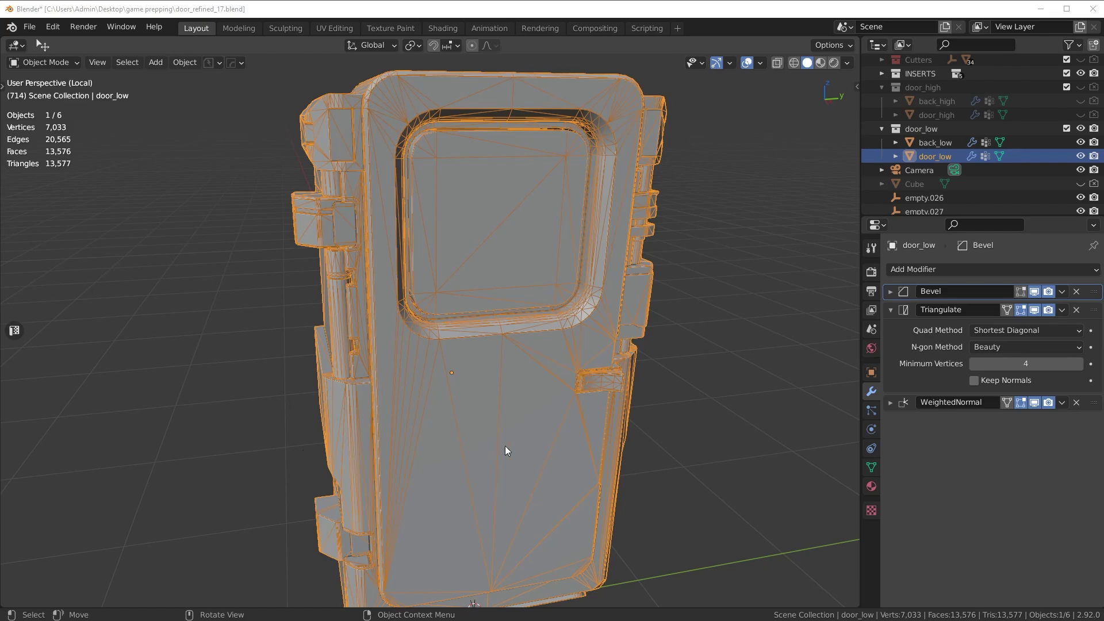
Apply the HOps Sharpen operation to the door and inspect the shading at the window's lower corner.
middle_drag(505, 446, 423, 382)
scroll(525, 449, up, 5)
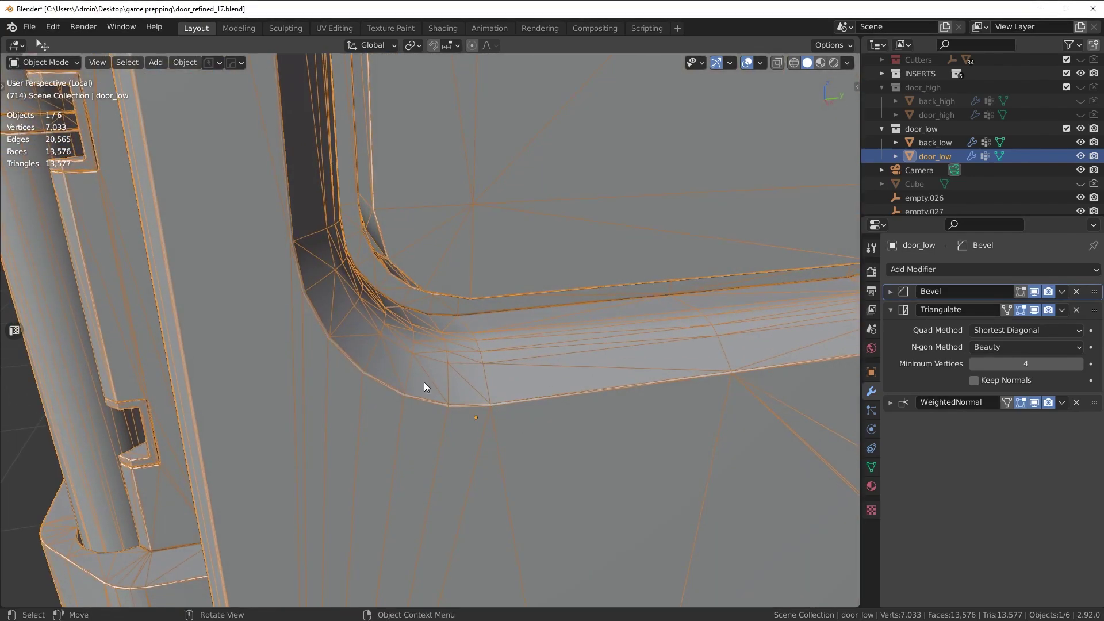
key(shift+alt+z)
middle_drag(308, 306, 363, 330)
key(q)
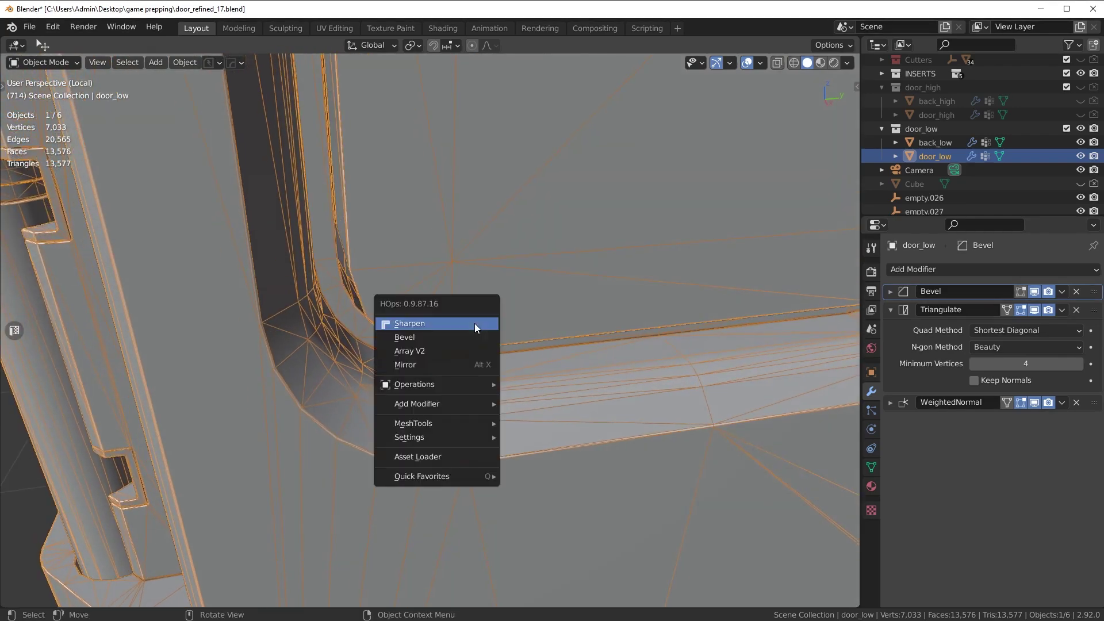
click(471, 331)
click(439, 337)
scroll(439, 337, down, 3)
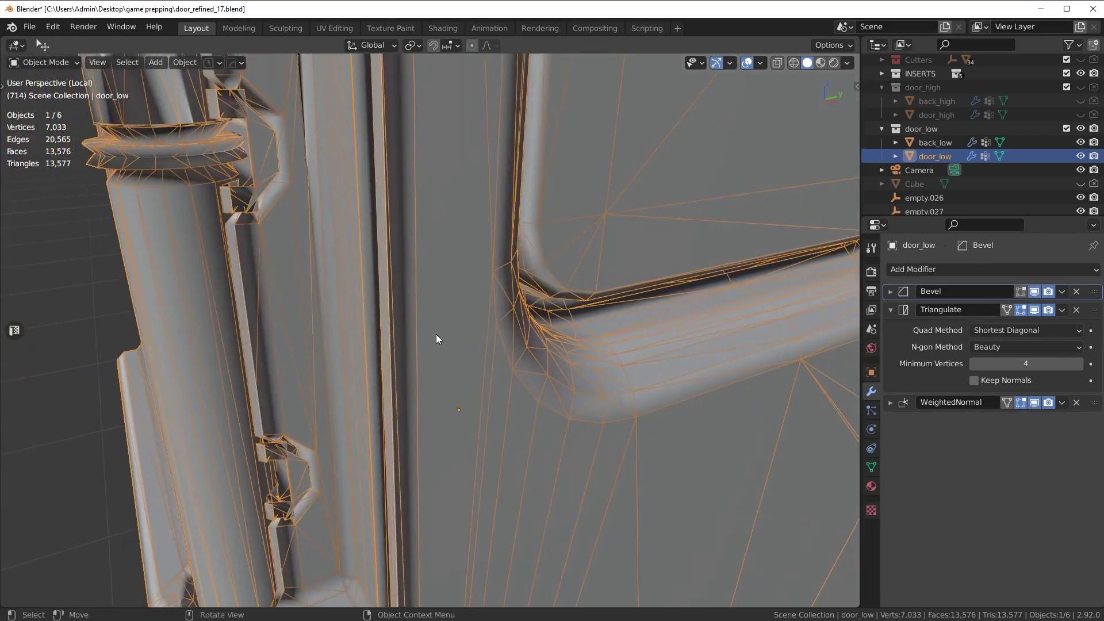
scroll(396, 292, up, 5)
mouse_move(438, 369)
shift+middle_down()
mouse_move(449, 365)
mouse_move(444, 349)
shift+middle_up()
scroll(437, 353, down, 5)
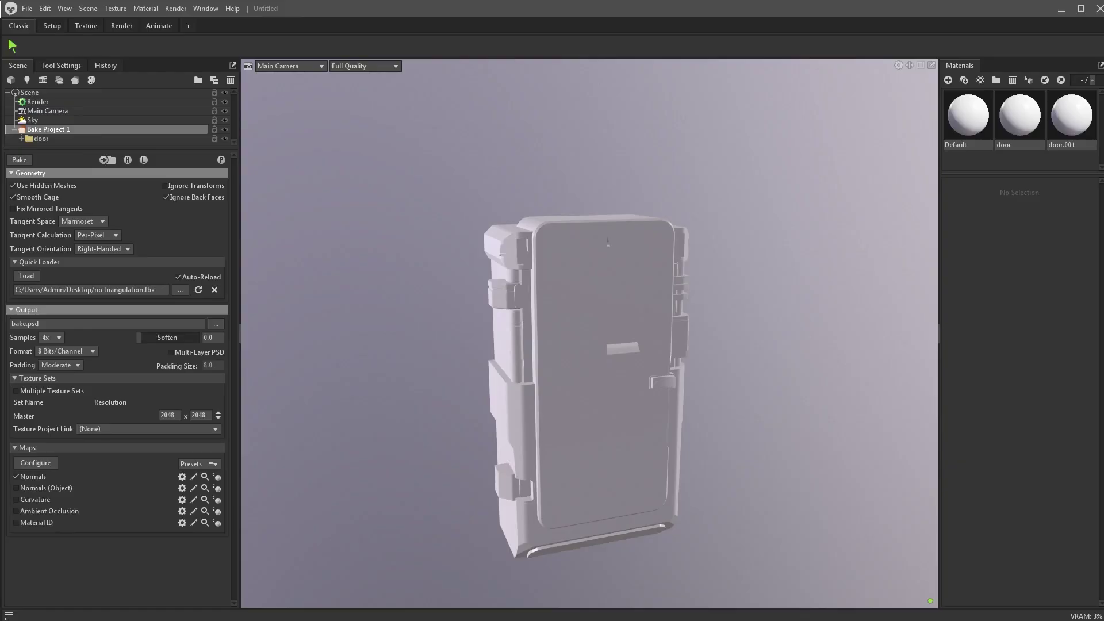
Switch to Marmoset Toolbag and examine the front of the door imported from no triangulation.fbx.
drag(657, 402, 599, 402)
scroll(598, 388, up, 2)
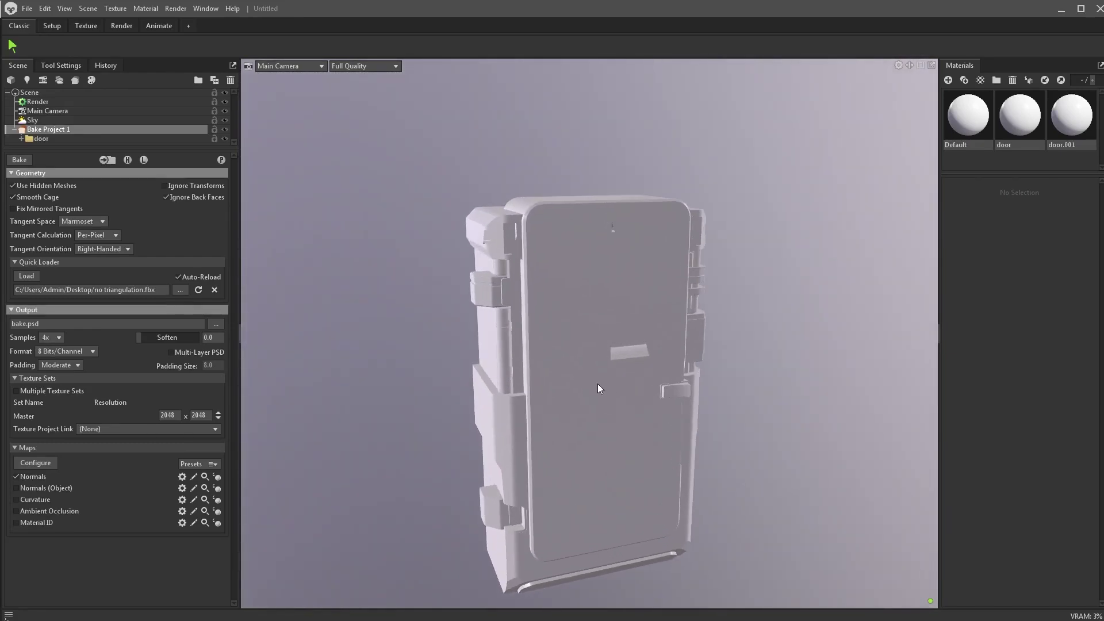
drag(572, 411, 578, 353)
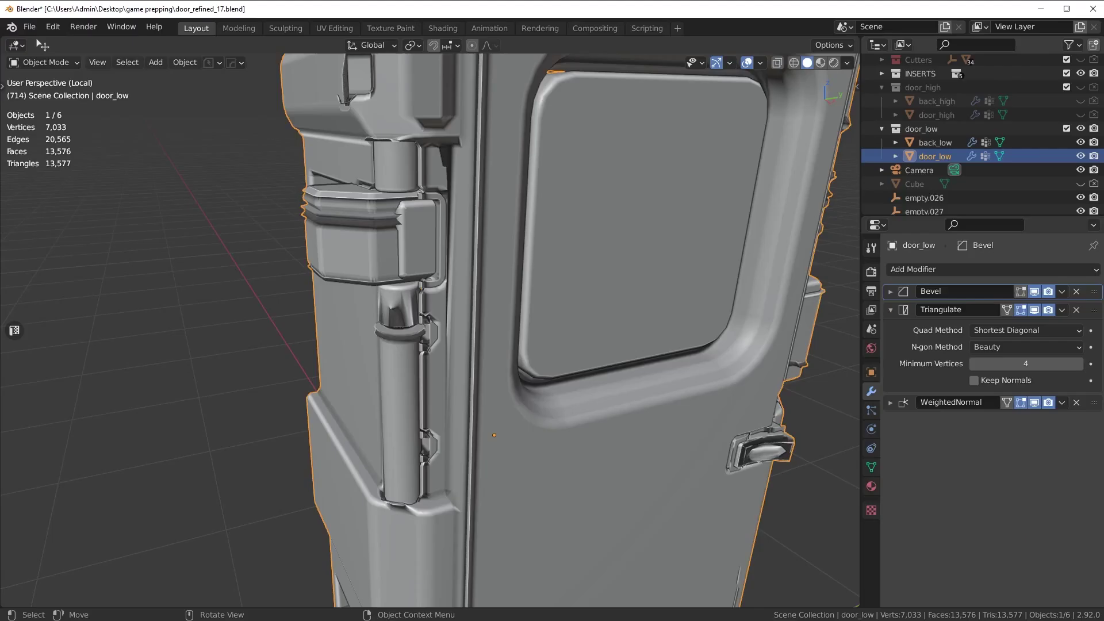
Return to Blender and examine the shading of the whole triangulated low-poly door from the front and sides.
scroll(684, 387, down, 4)
scroll(524, 360, down, 3)
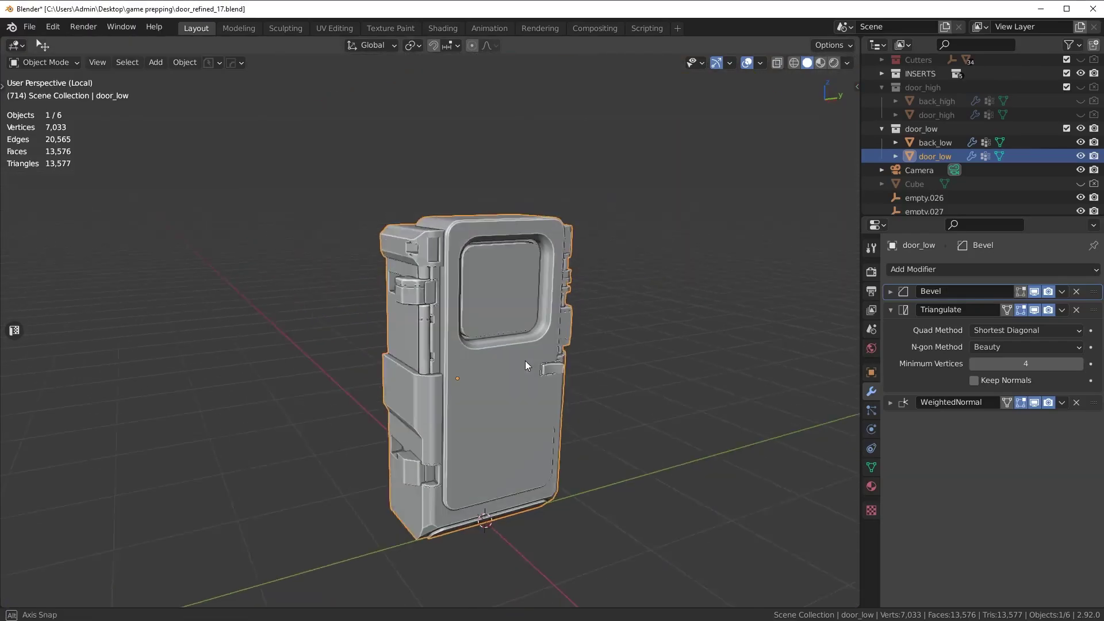
mouse_move(523, 358)
middle_down()
mouse_move(473, 347)
mouse_move(537, 326)
mouse_move(513, 326)
middle_up()
key(z)
click(503, 333)
scroll(514, 331, up, 3)
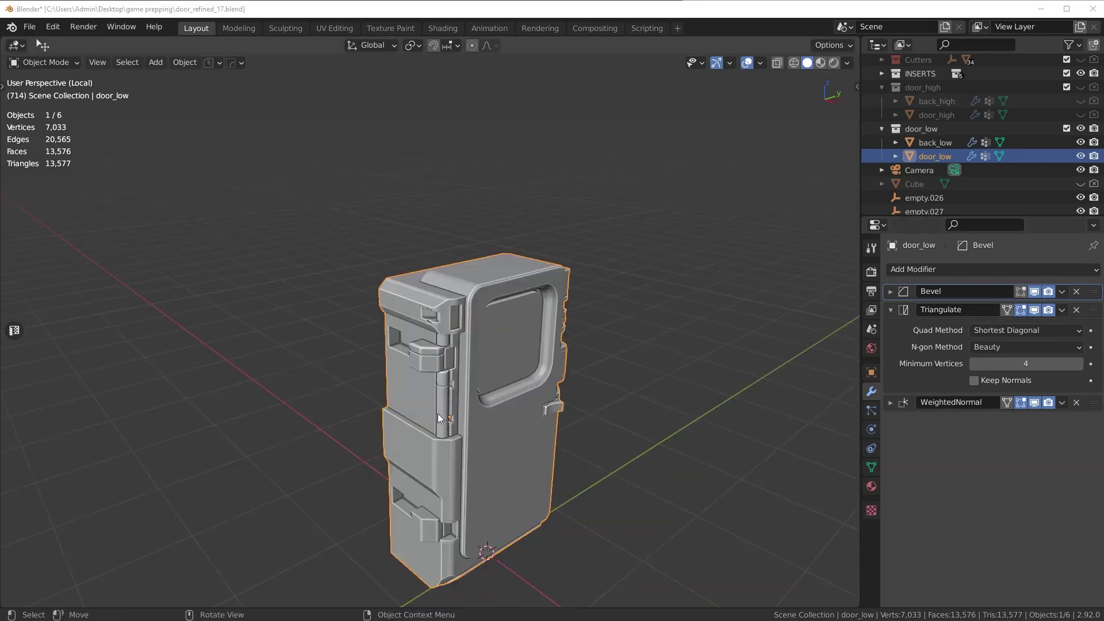
mouse_move(412, 402)
middle_down()
mouse_move(364, 403)
mouse_move(411, 395)
middle_up()
scroll(389, 379, up, 1)
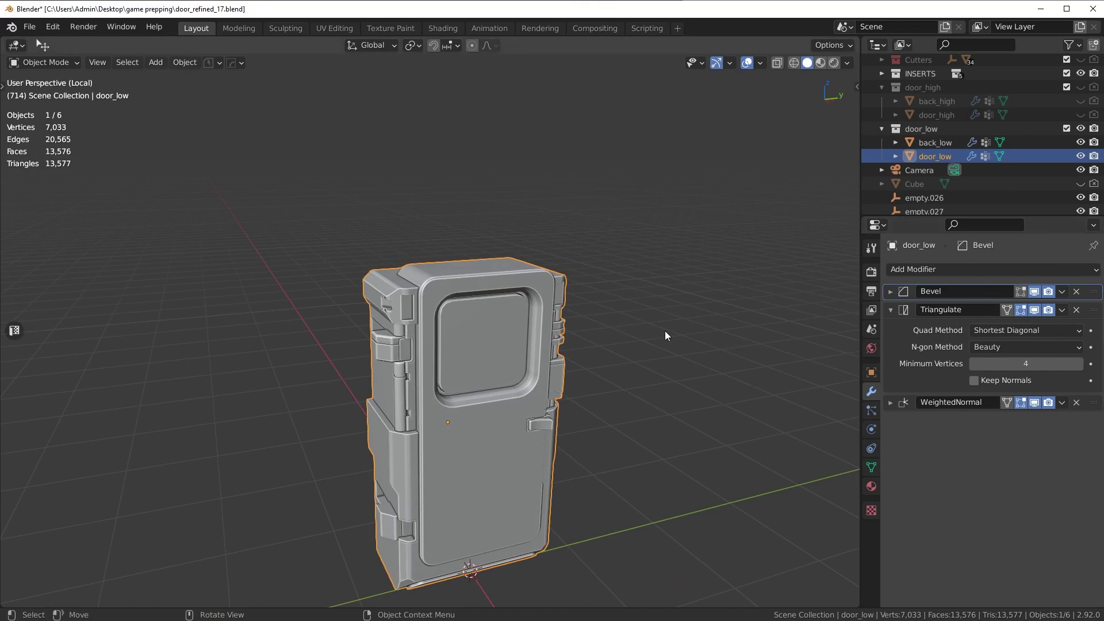
middle_drag(656, 333, 617, 311)
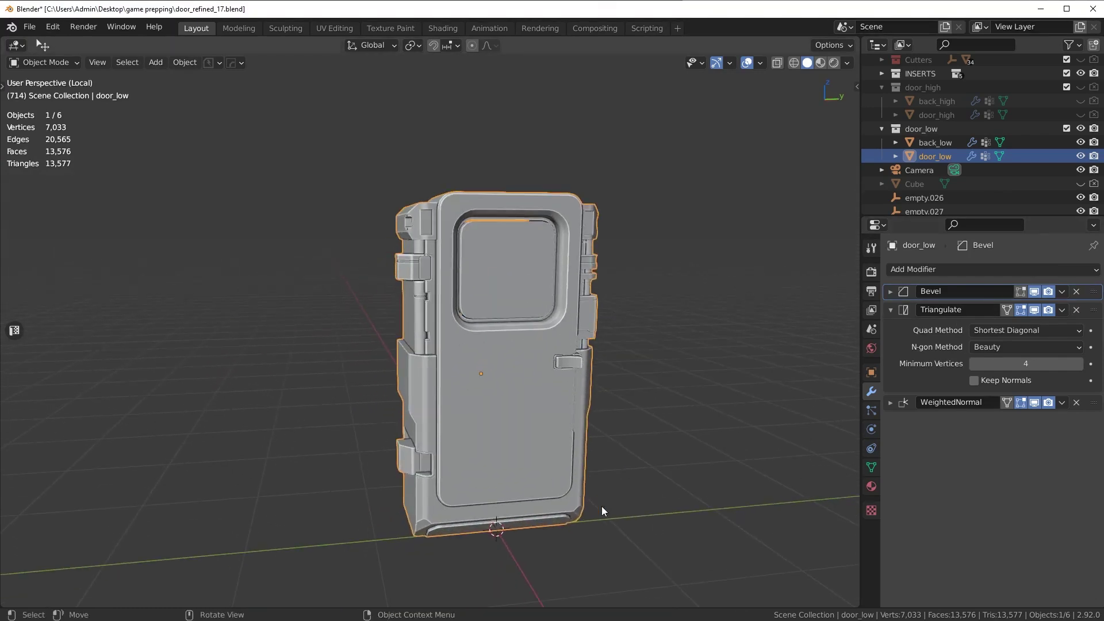
middle_drag(719, 439, 675, 401)
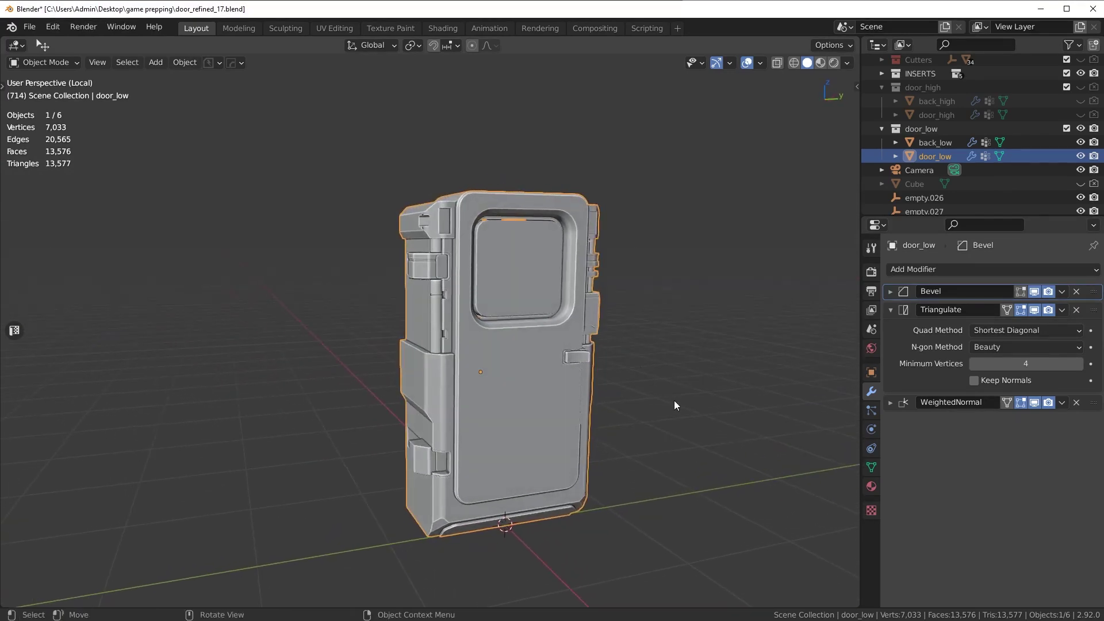